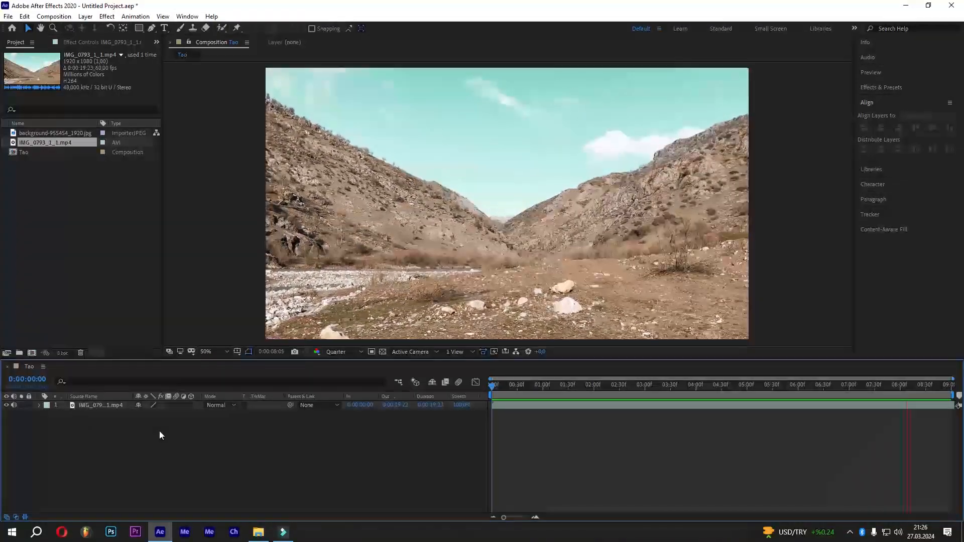
Stop the footage preview and set the composition preview resolution to Full
key("space")
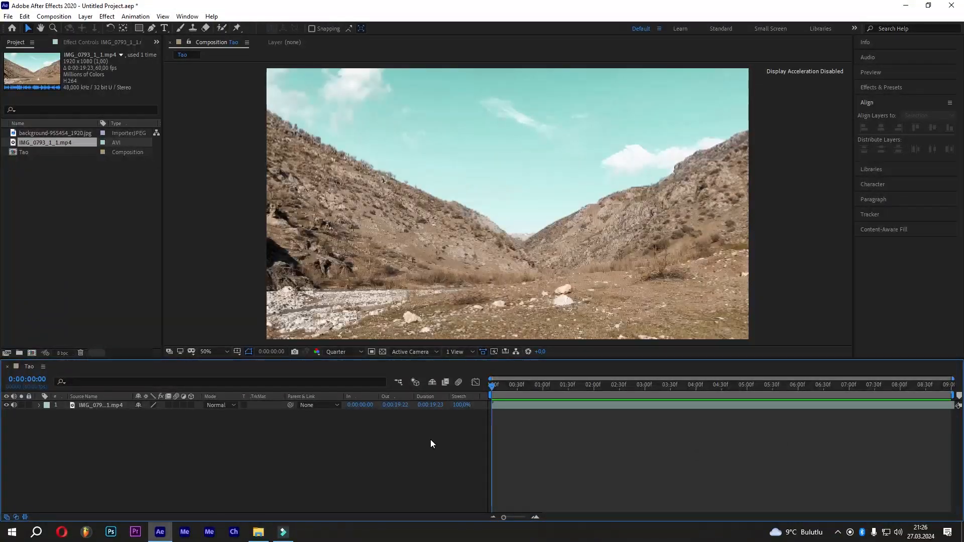
left_click(355, 354)
left_click(356, 375)
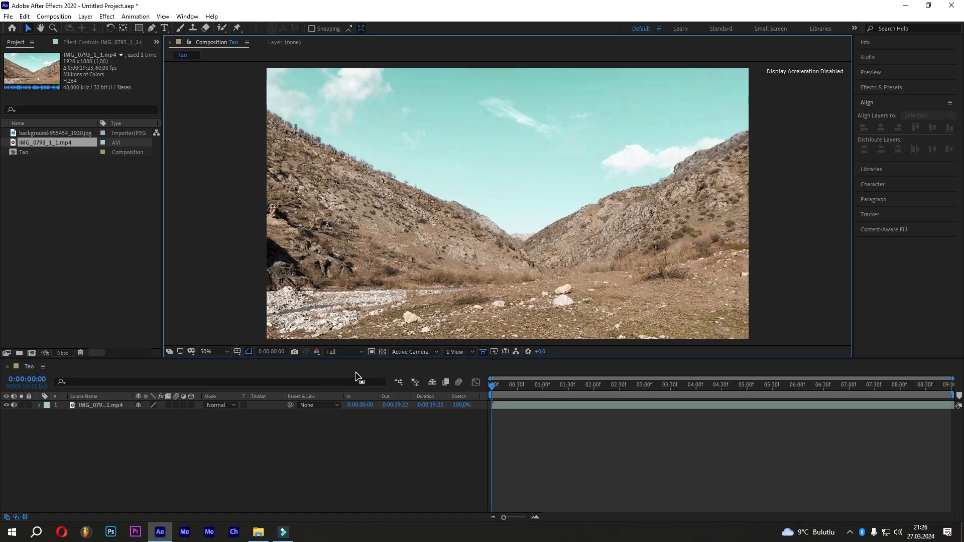
Find the 3D Camera Tracker effect and apply it to the valley footage
left_click(908, 89)
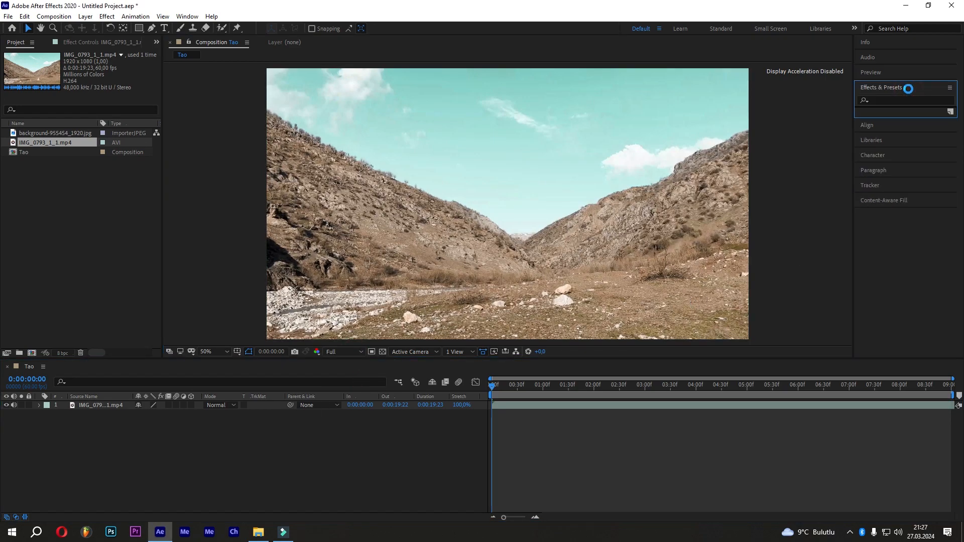
left_click(908, 98)
type("camer")
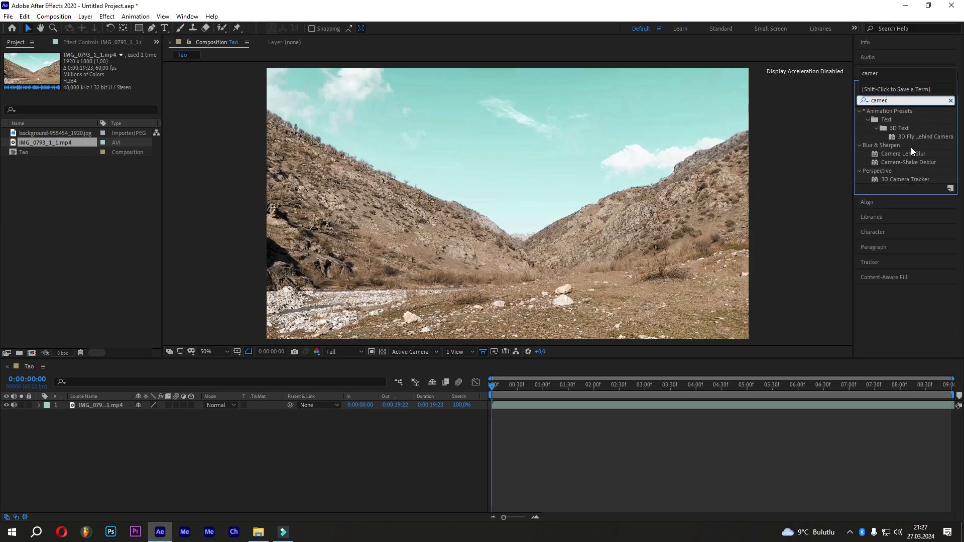
left_click_drag(908, 179, 719, 180)
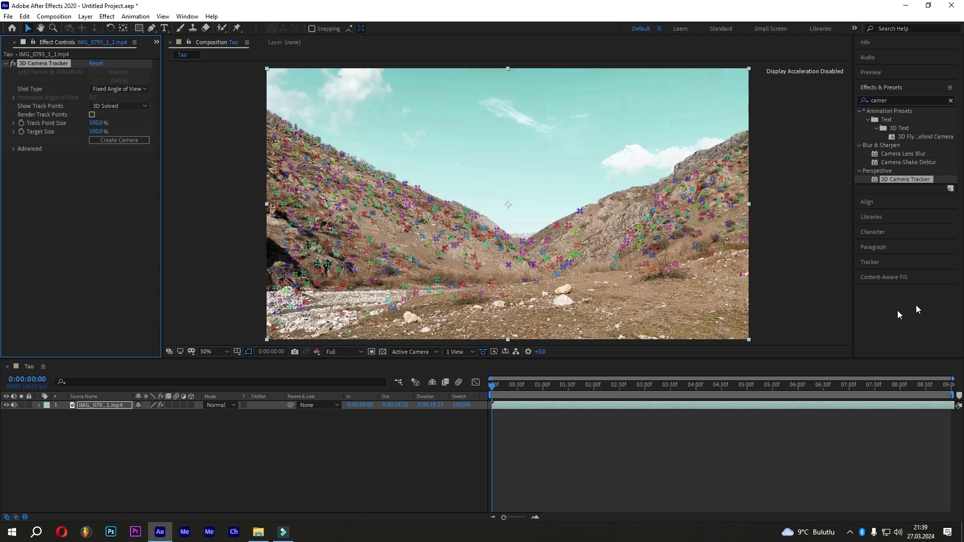
At 0:00:02:15, create a null and camera from the track points on the ground in the middle of the valley
left_click(500, 384)
key("space")
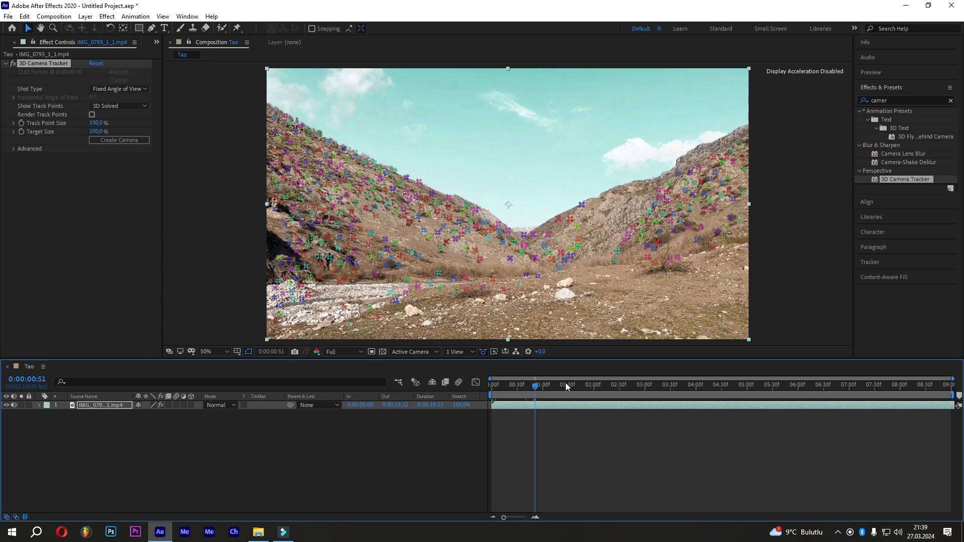
mouse_move(598, 383)
left_mouse_down()
mouse_move(729, 394)
mouse_move(607, 393)
left_mouse_up()
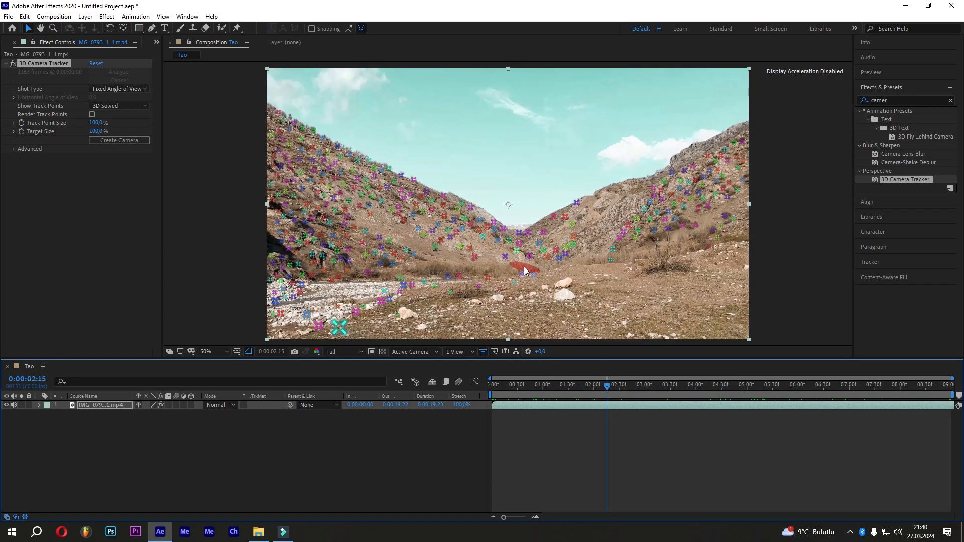
right_click(516, 271)
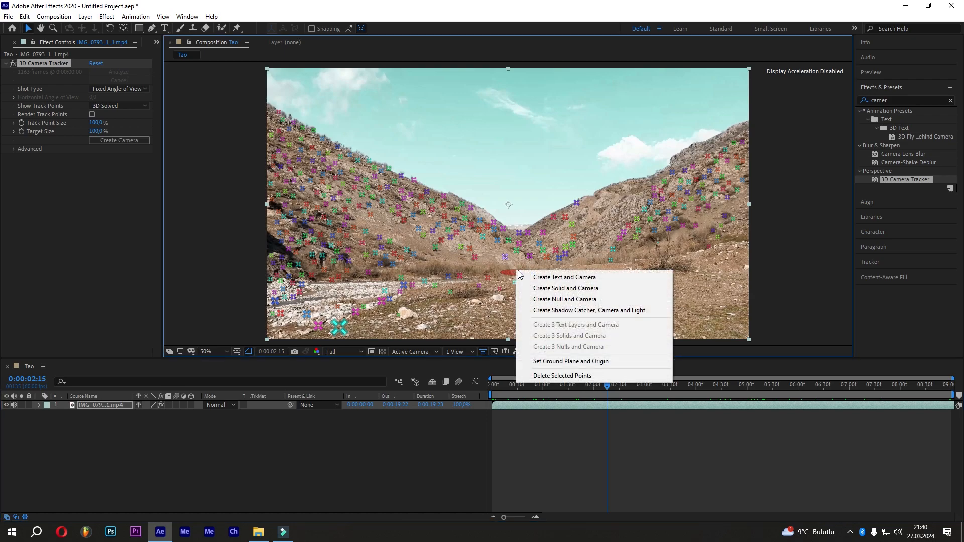
left_click(559, 299)
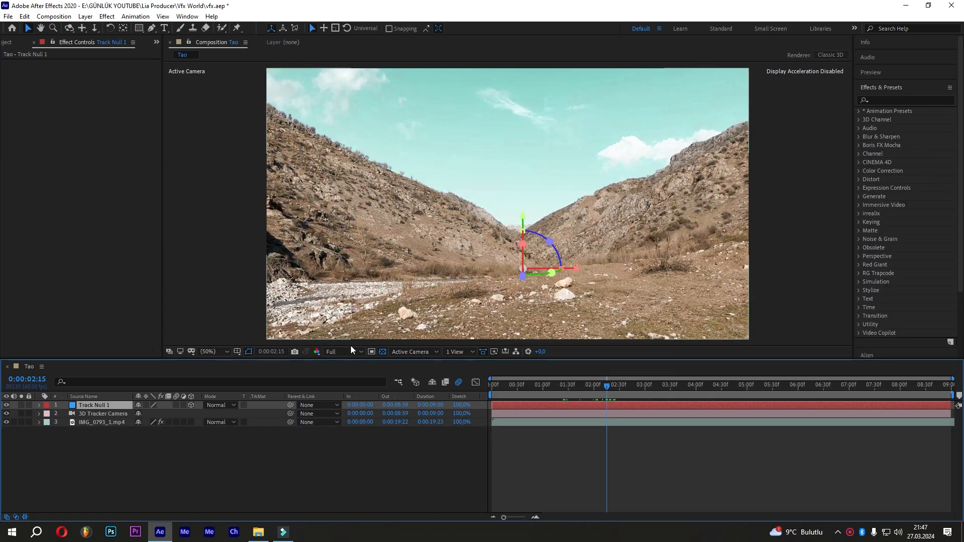
Lower the preview resolution to Quarter, check the null's tracking across the whole clip, and return to the first frame
left_click(351, 349)
left_click(354, 405)
left_click_drag(530, 384, 950, 385)
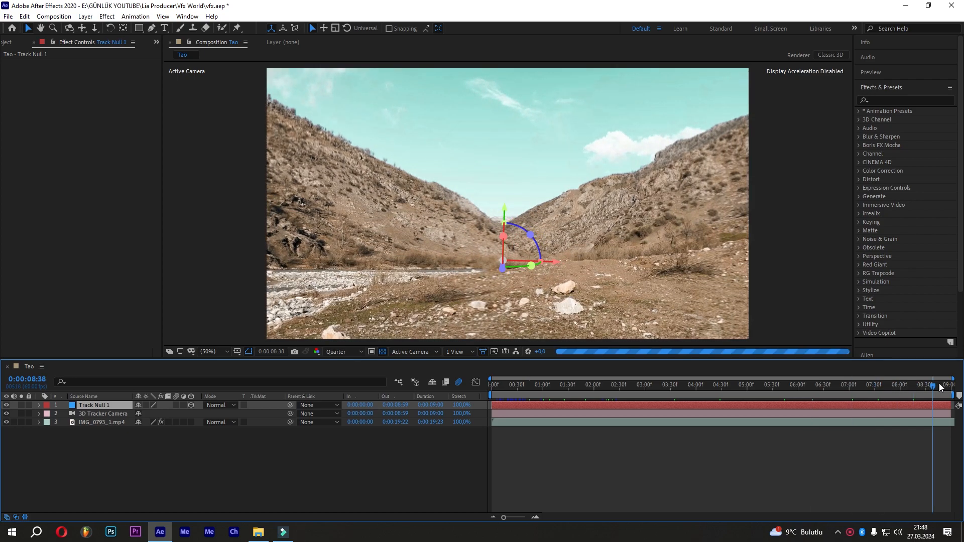
left_click(491, 384)
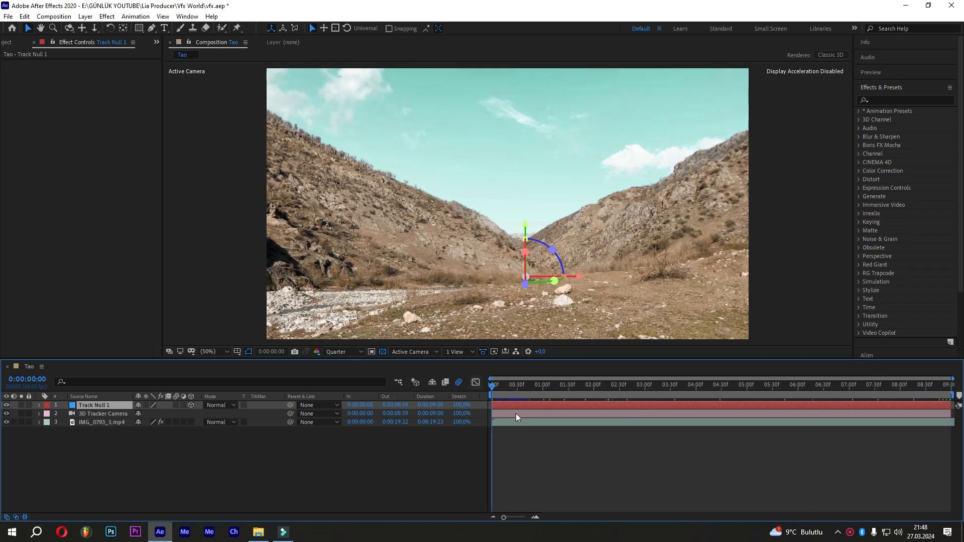
Create a 1920 x 1080 black solid layer at the top of the composition
left_click(527, 445)
right_click(277, 475)
mouse_move(315, 366)
left_click(450, 389)
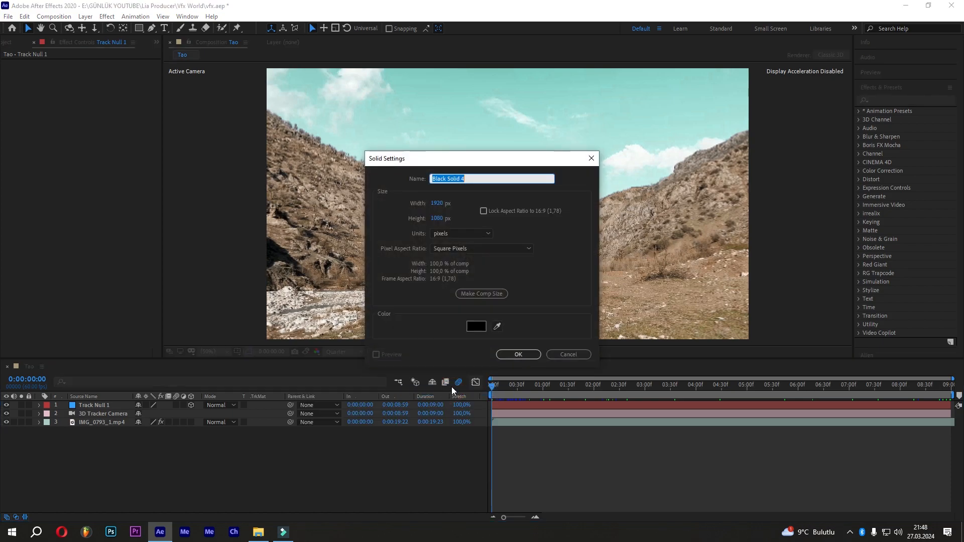
left_click(508, 352)
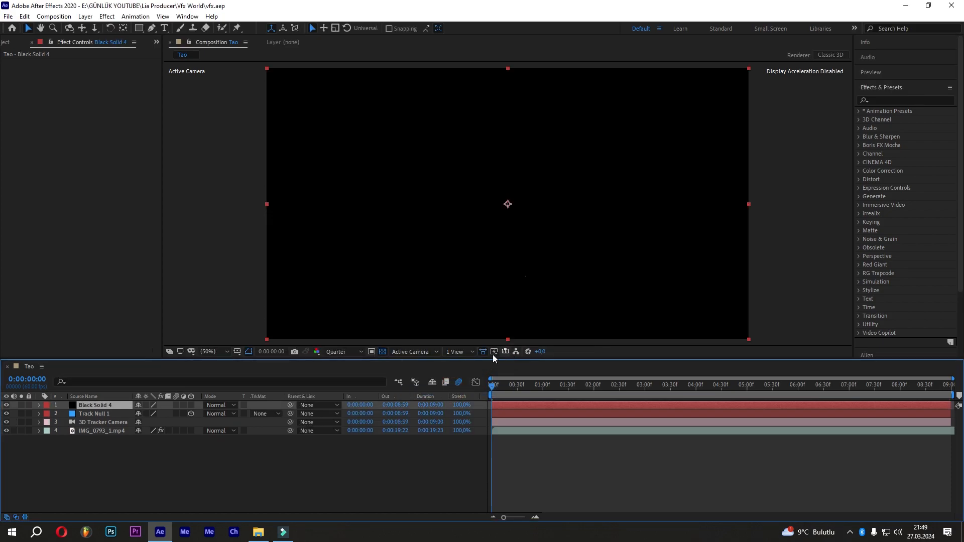
Apply the Trapcode Tao effect to the black solid and set the preview resolution to Full
left_click(894, 99)
type("tao")
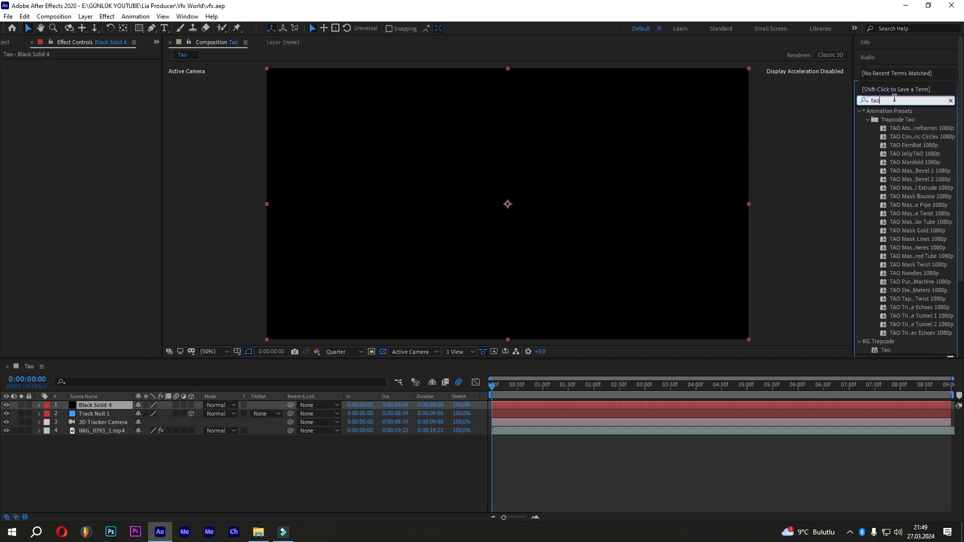
left_click_drag(887, 350, 586, 249)
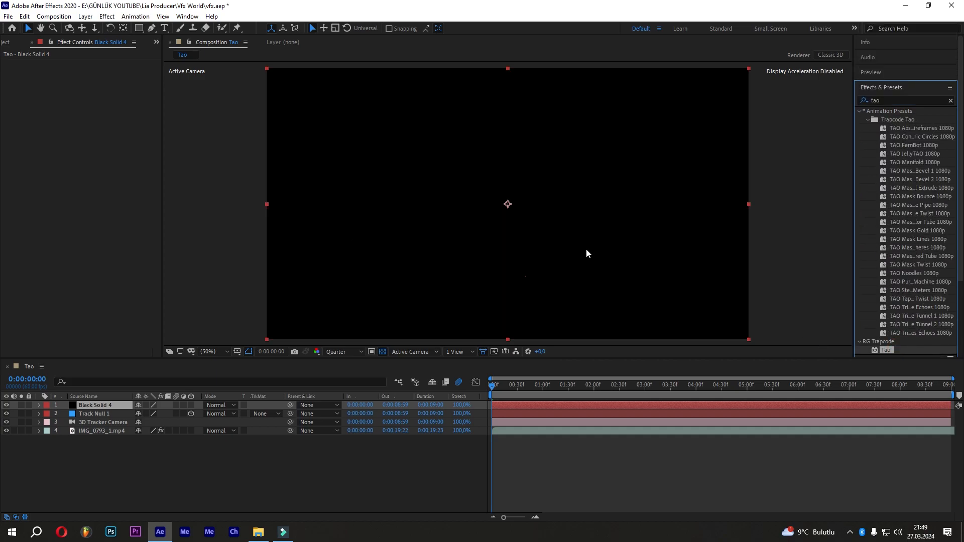
left_click(342, 355)
left_click(351, 375)
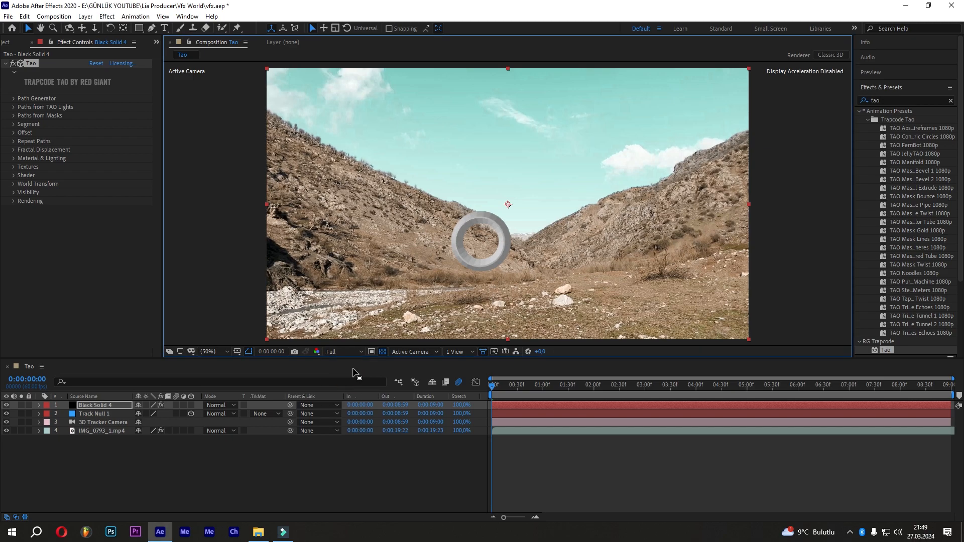
Smooth the Tao ring by raising its number of sides and setting Segments to 268
left_click(14, 125)
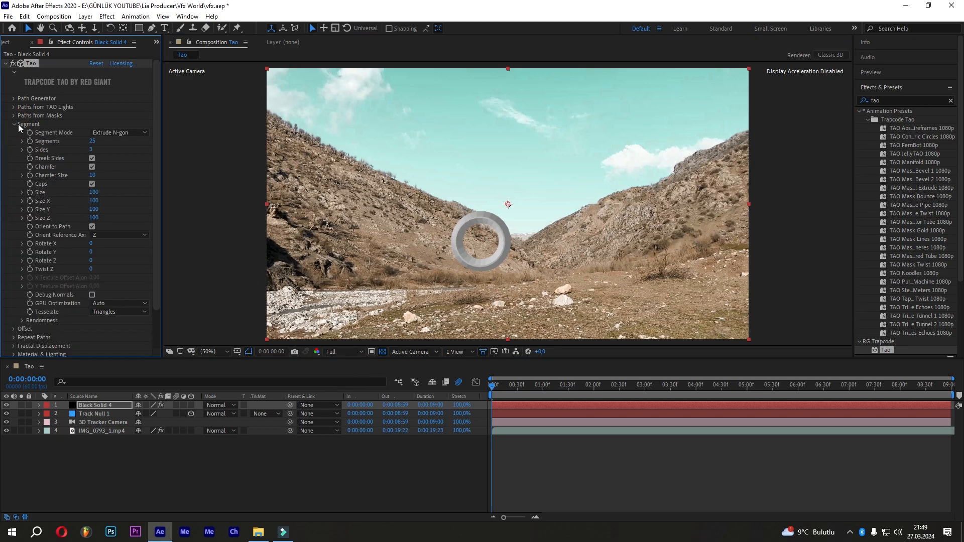
left_click_drag(101, 150, 116, 148)
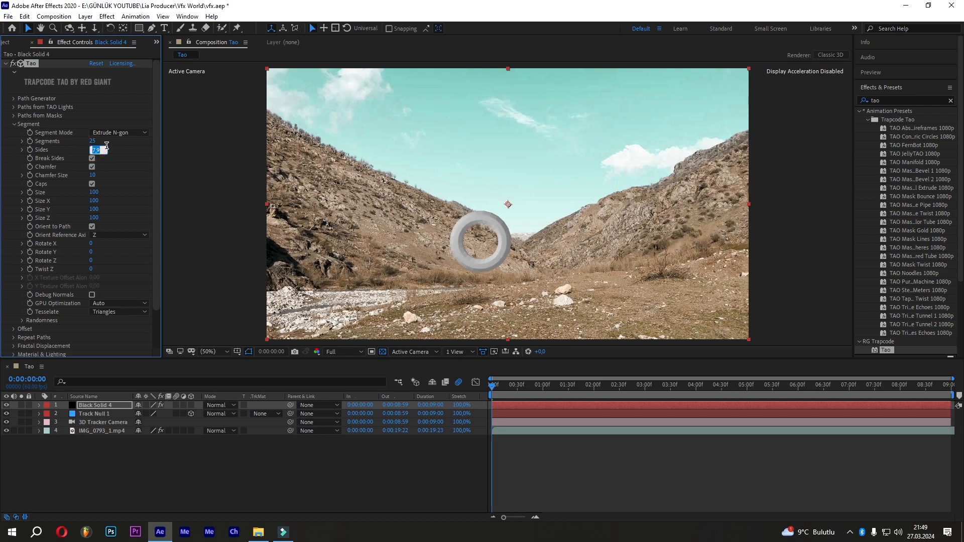
left_click_drag(92, 141, 101, 140)
type("268")
Set the Tao ring's material color to E2B88E
scroll(40, 296, "down", 2)
left_click(18, 312)
scroll(97, 262, "down", 4)
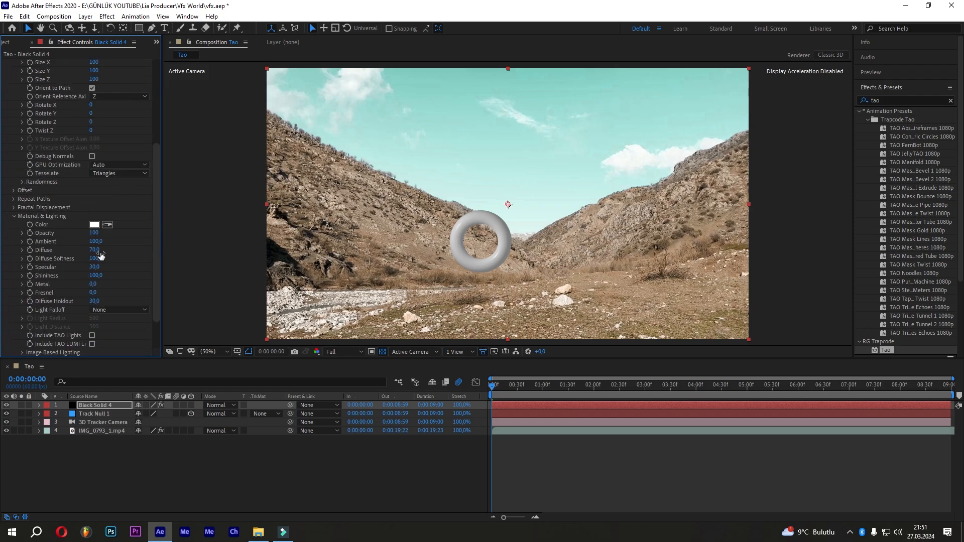
left_click(94, 225)
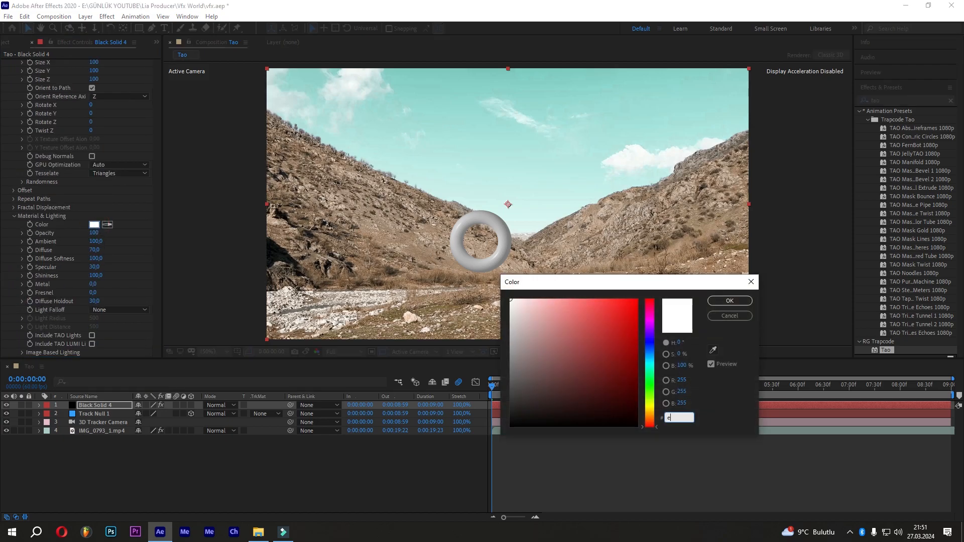
type("000E2B88E")
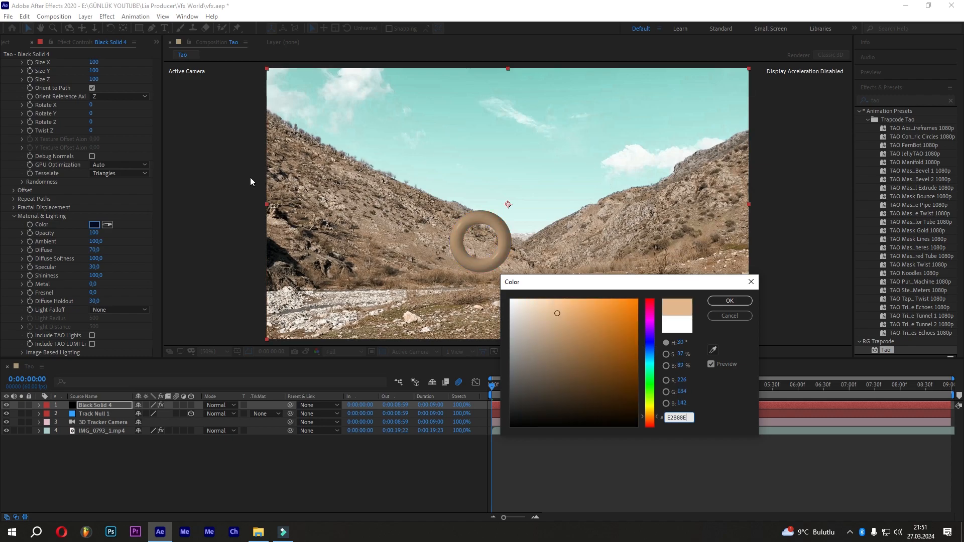
left_click(731, 301)
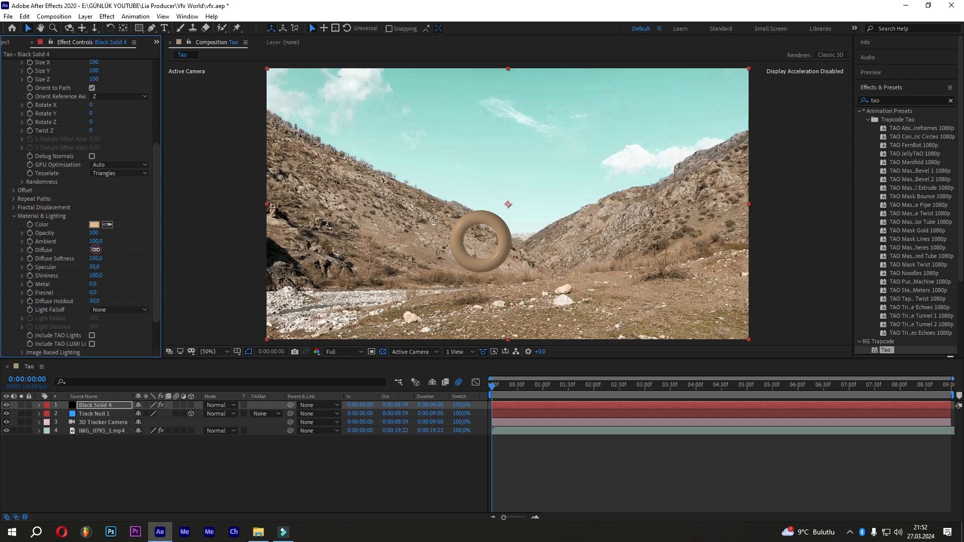
Set the ring material's Diffuse to 143, Specular to 198 and Fresnel to 35
key("Return")
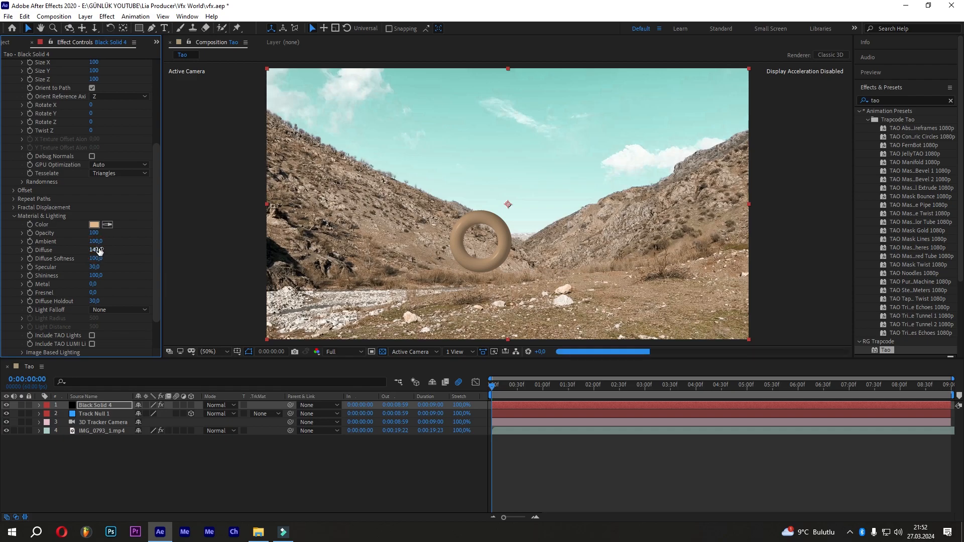
left_click(95, 267)
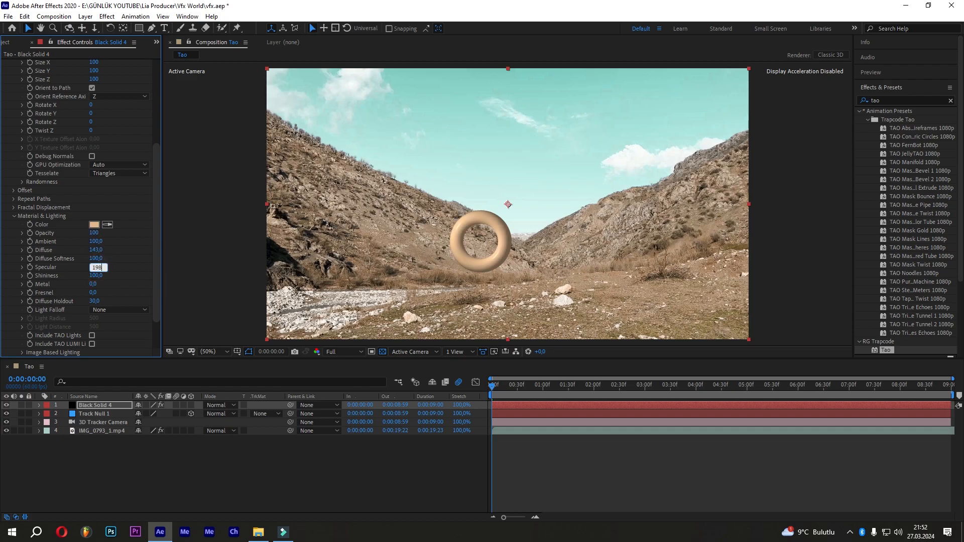
left_click(99, 268)
type("35")
key("Return")
Move to 0:00:04:30 and add background-955454_1920.jpg to the composition as the bottom layer
left_click_drag(497, 384, 722, 392)
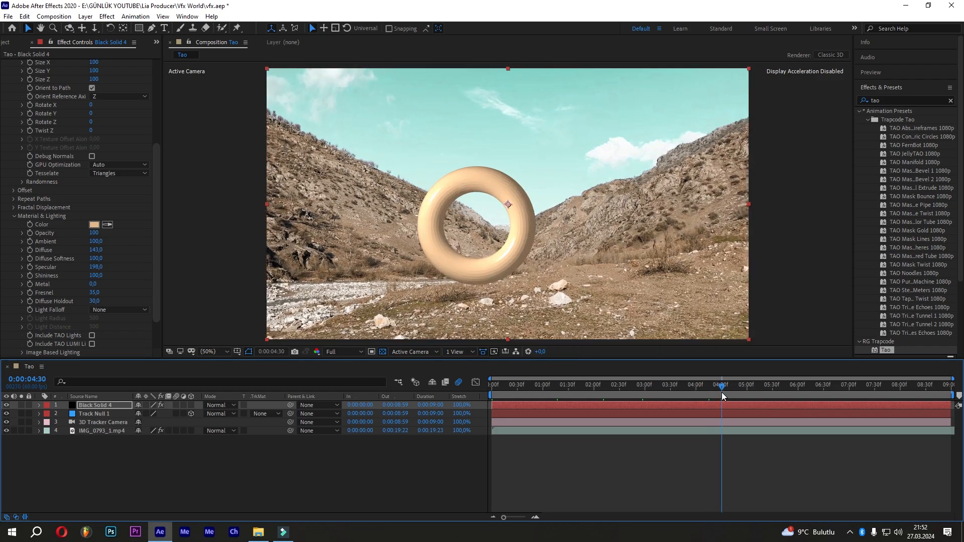
scroll(134, 241, "down", 3)
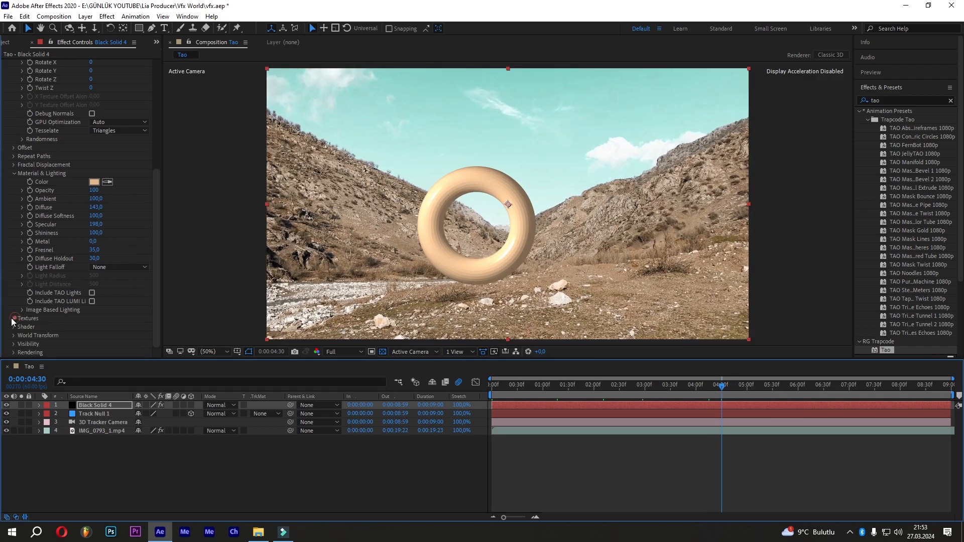
left_click(13, 319)
scroll(25, 319, "down", 3)
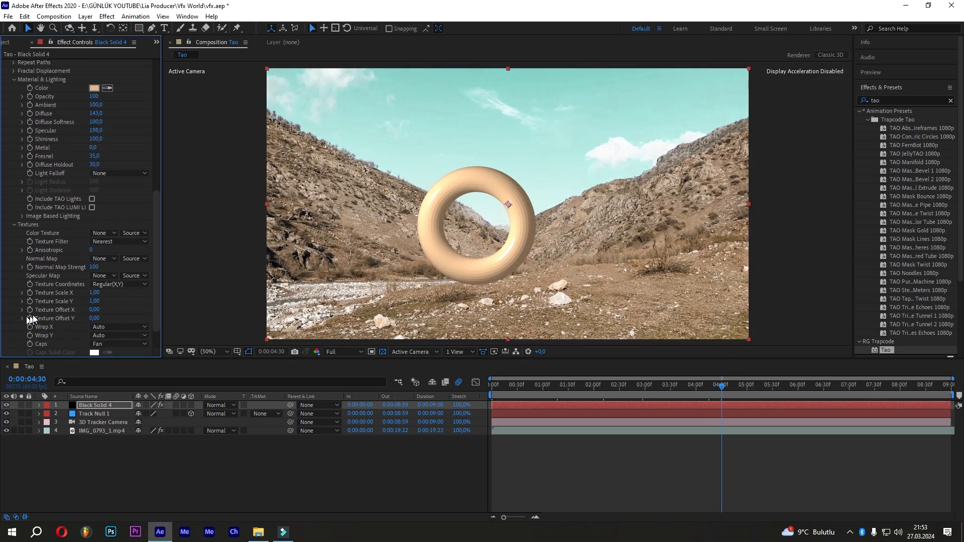
left_click(19, 44)
left_click(35, 143)
left_click_drag(34, 144, 92, 448)
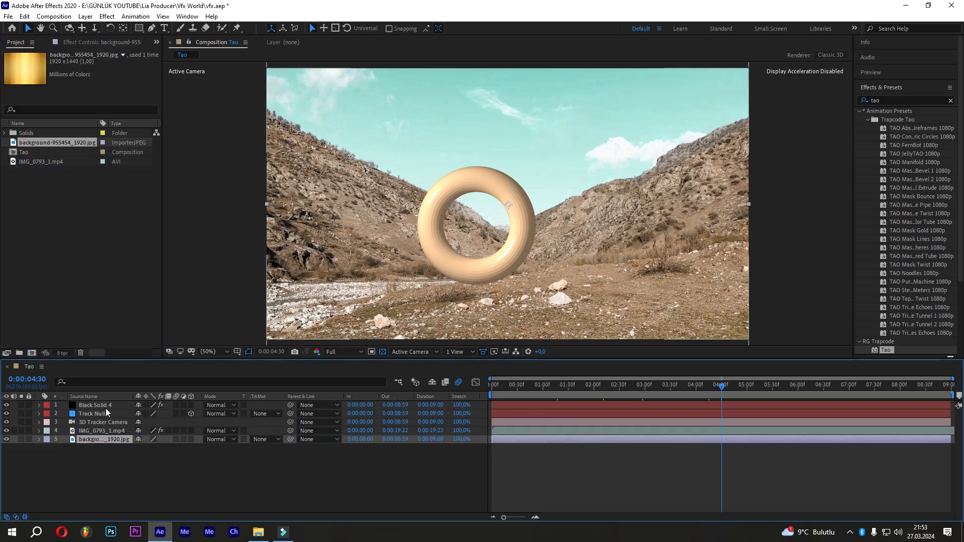
Use the background-955454_1920.jpg layer as the Color Texture of the Tao effect on the black solid
left_click(103, 42)
left_click(89, 407)
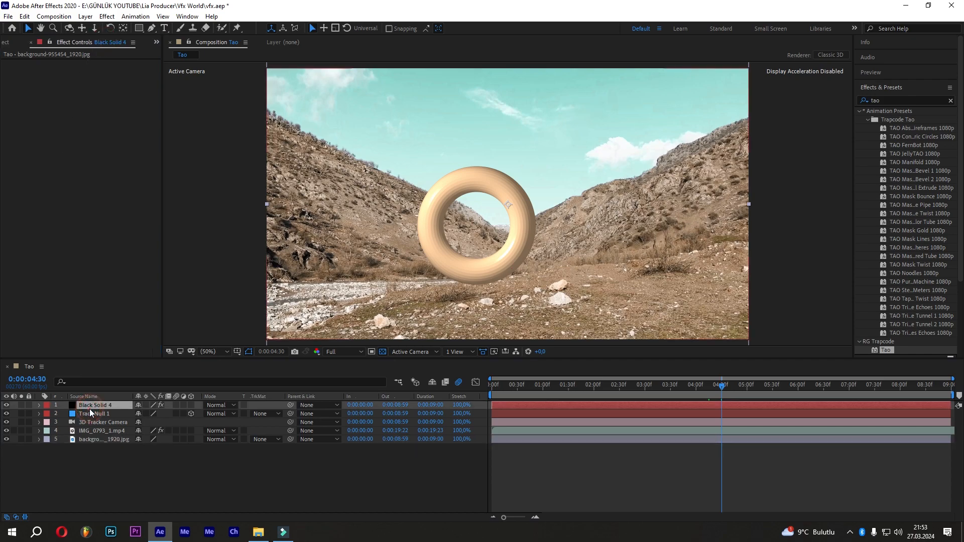
scroll(60, 321, "down", 10)
left_click(108, 199)
left_click(133, 257)
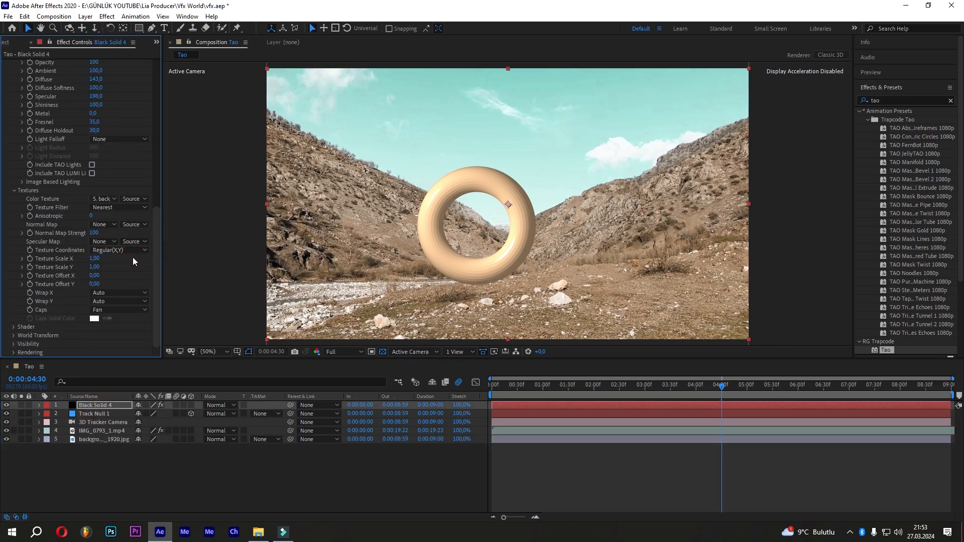
Set the Tao Texture Filter to Solid Face and use the background-955454_1920.jpg layer as the Specular Map
left_click(131, 207)
left_click(135, 245)
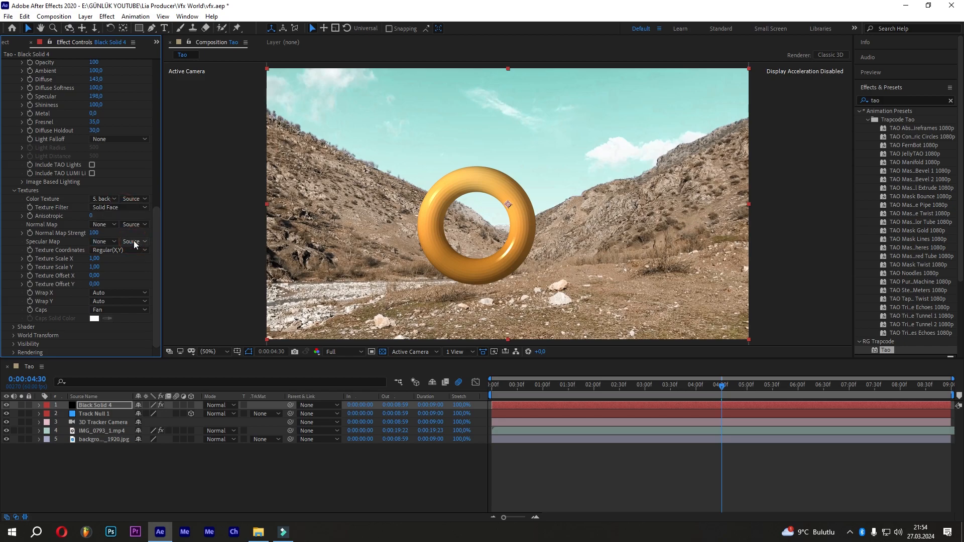
left_click(104, 242)
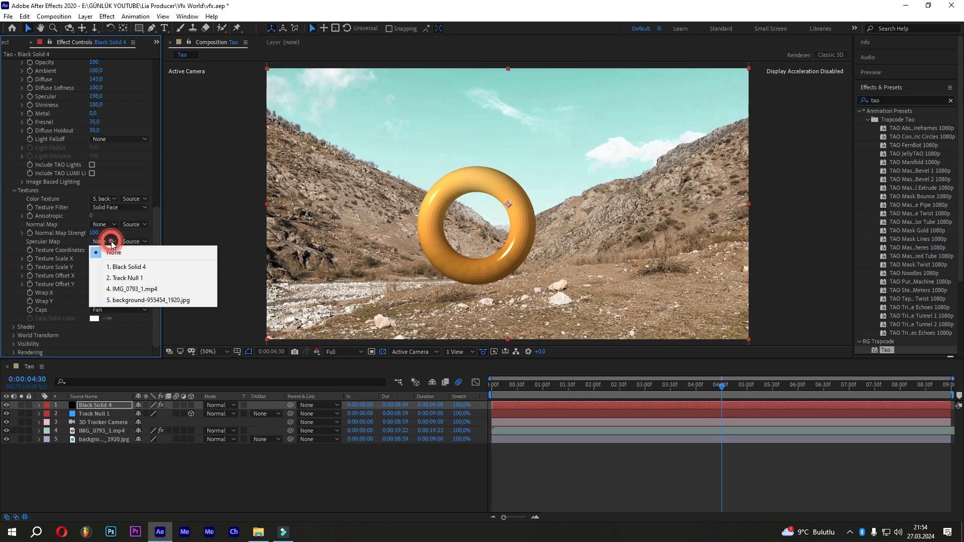
left_click(141, 300)
Add the expression time*28 to the Tao effect's World Transform W Rotate X on Black Solid 4
left_click(14, 335)
double_click(52, 327)
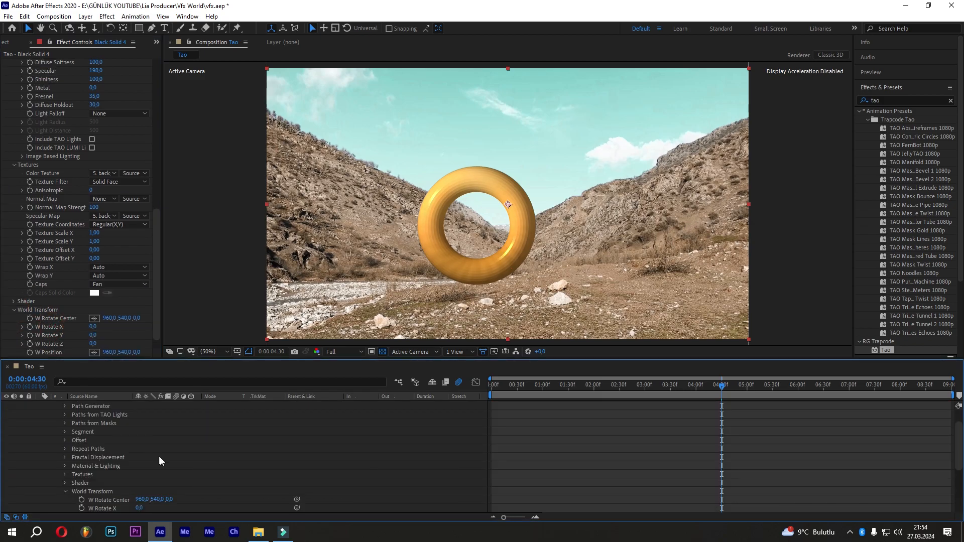
scroll(157, 456, "down", 3)
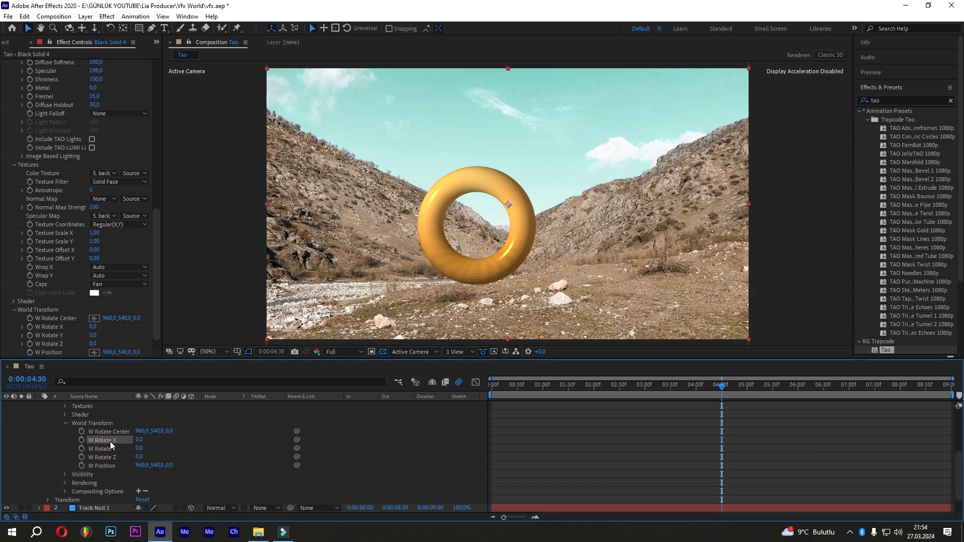
left_click(82, 439, "alt")
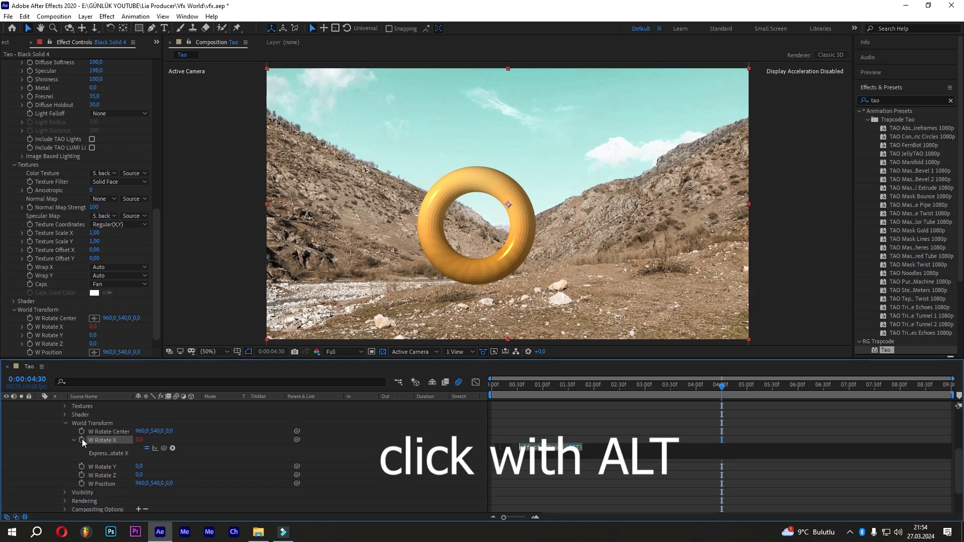
type("time*28")
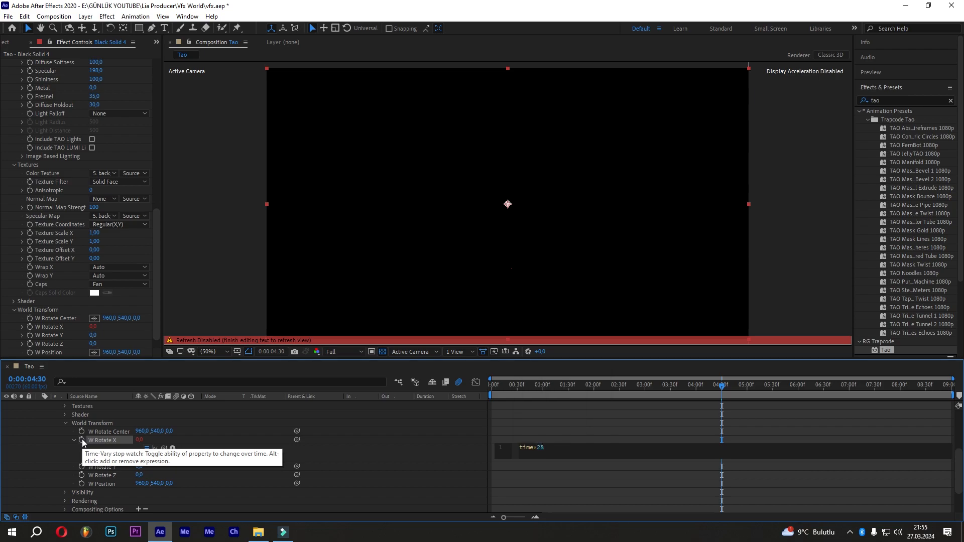
left_click(361, 452)
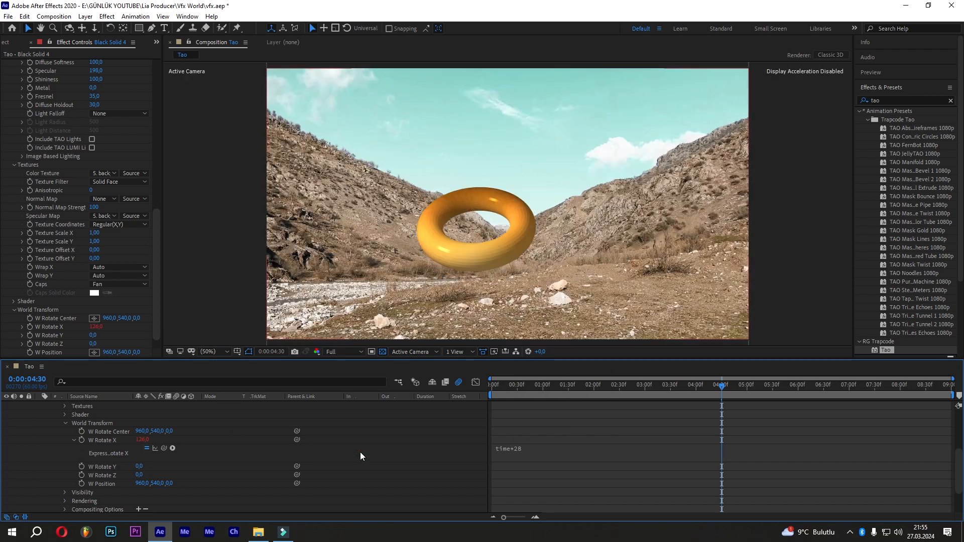
Add the expression time*24 to the Tao effect's W Rotate Y
left_click(82, 466, "alt")
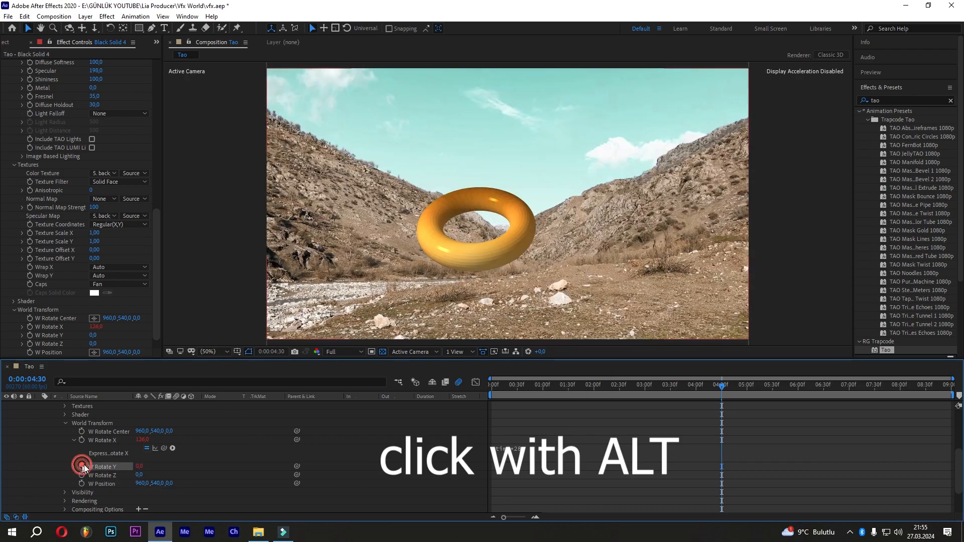
type("time*24")
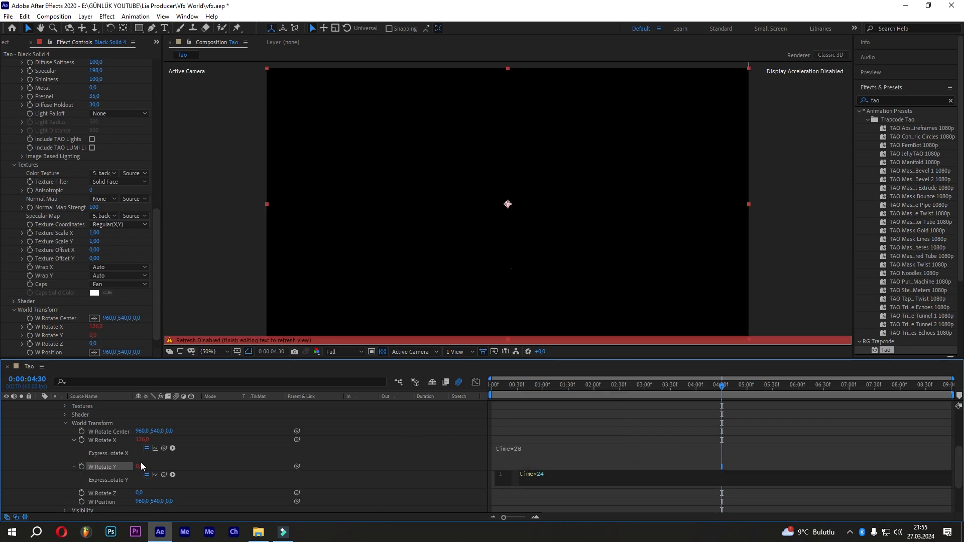
key("KP_Enter")
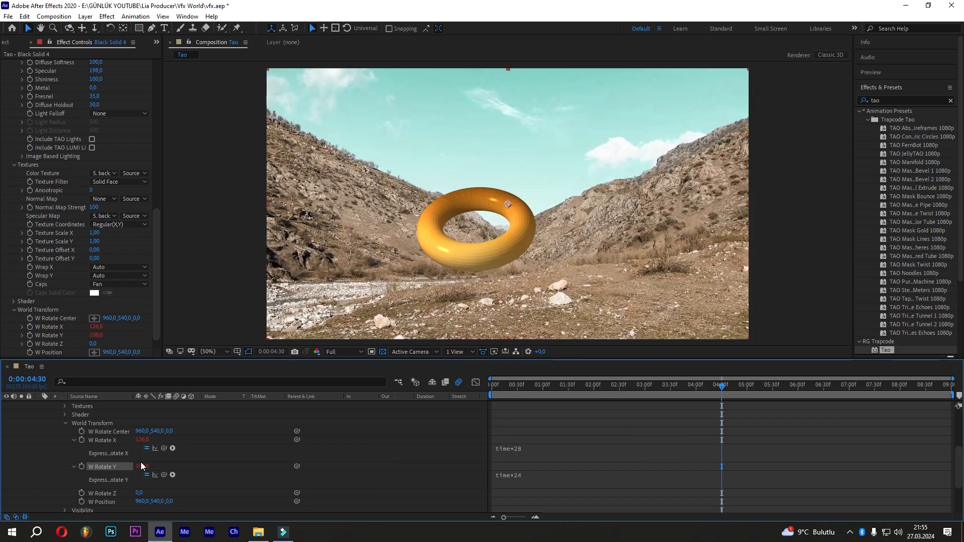
Lower the preview resolution to Quarter and scrub the ring animation back to 0:00:01:33
left_click(347, 350)
left_click(350, 412)
left_click(722, 386)
left_click_drag(701, 385, 571, 394)
left_click(229, 429)
Enable motion blur on the Black Solid 4 layer and set the preview resolution to Full
scroll(221, 435, "up", 5)
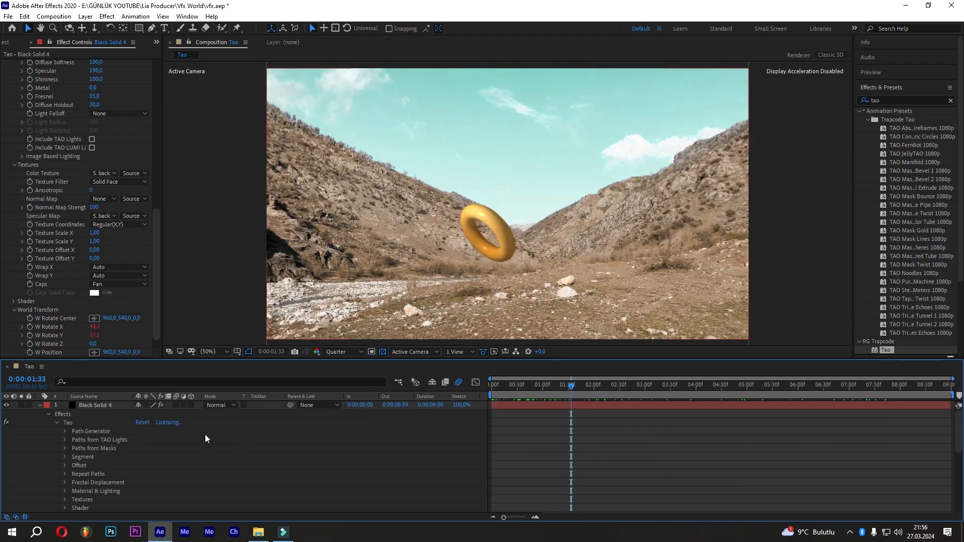
left_click(40, 406)
left_click(177, 405)
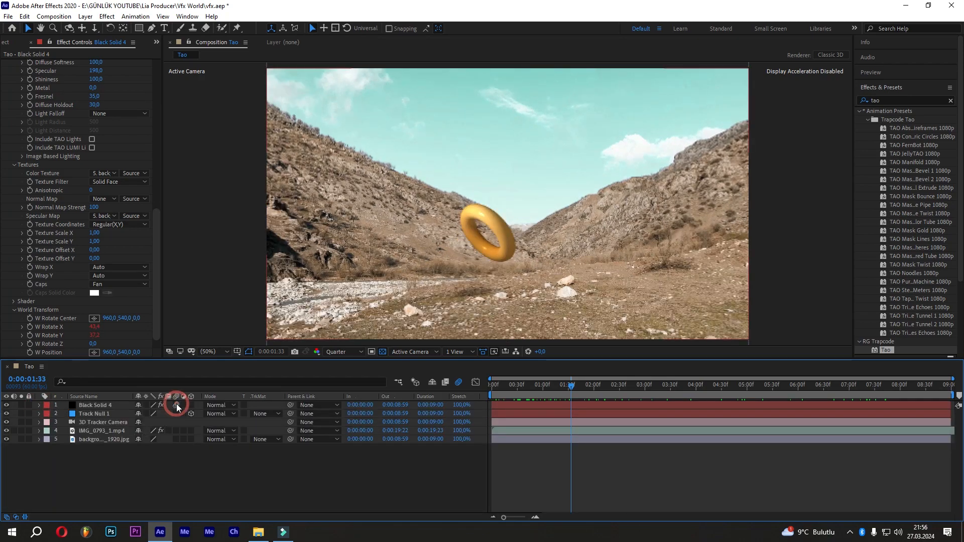
left_click(345, 352)
left_click(353, 377)
left_click(326, 455)
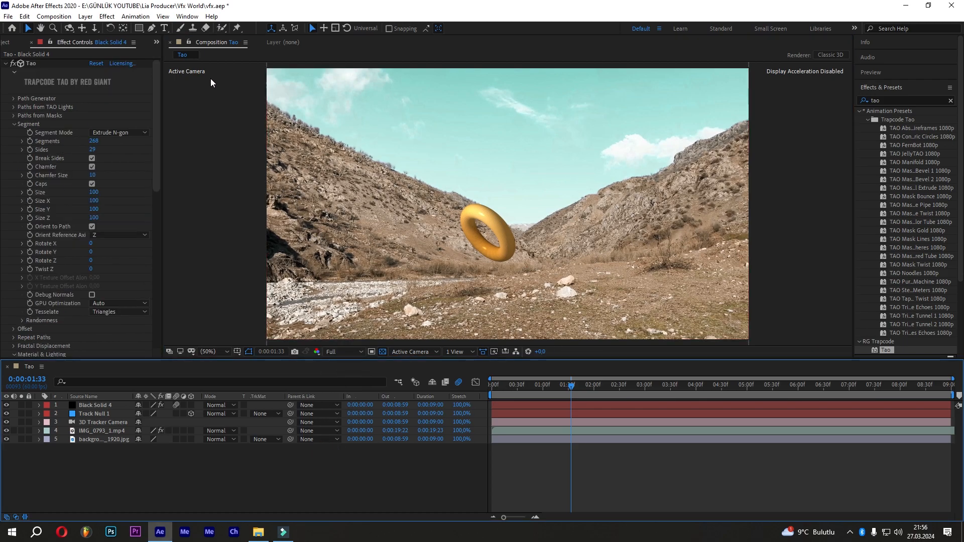
Draw a flat ellipse shape on the ground below the ring as a new shape layer
left_click(140, 28)
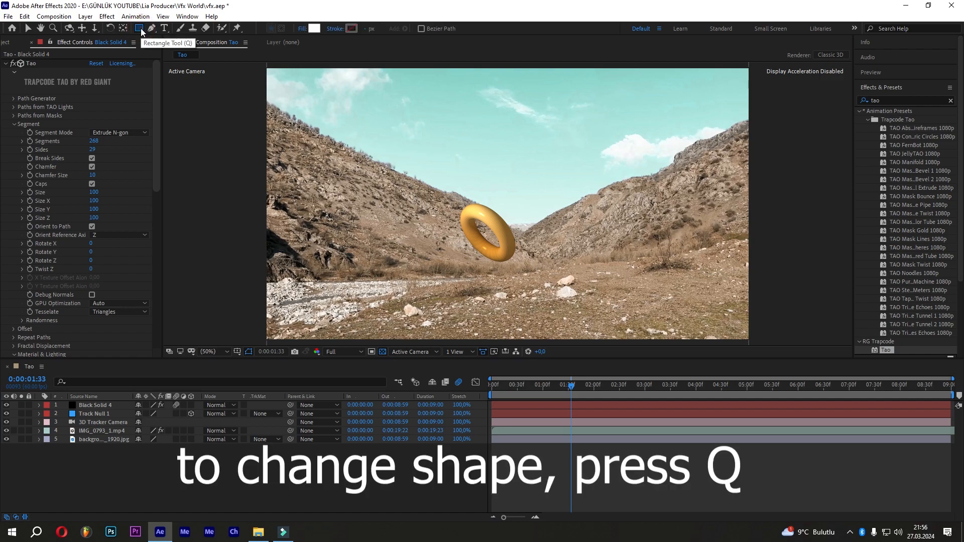
key("q")
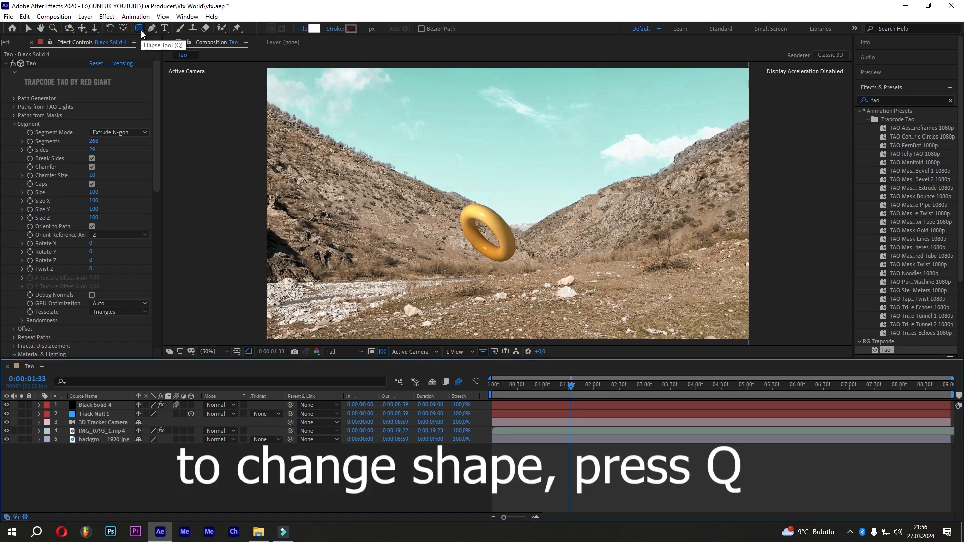
left_click_drag(471, 279, 535, 299)
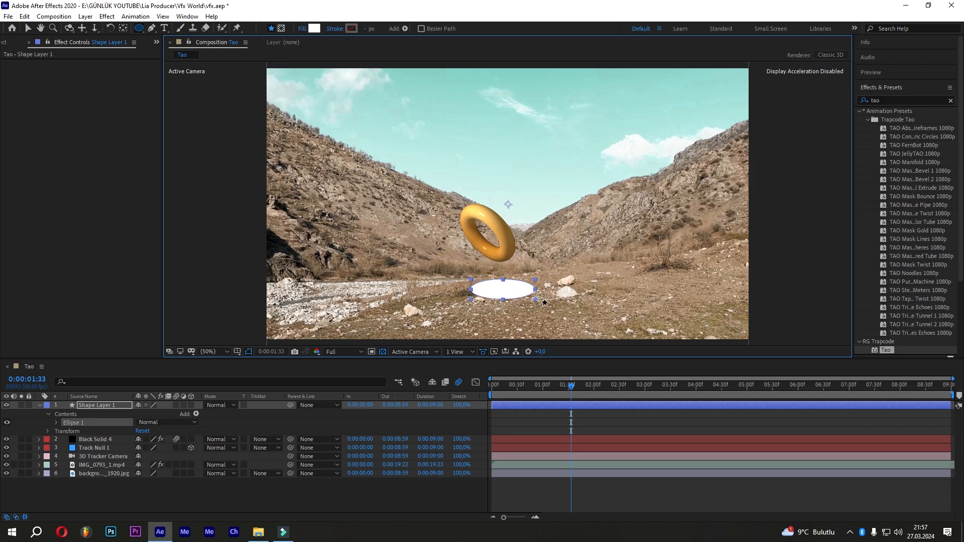
Change the ellipse's fill color to black
left_click(314, 29)
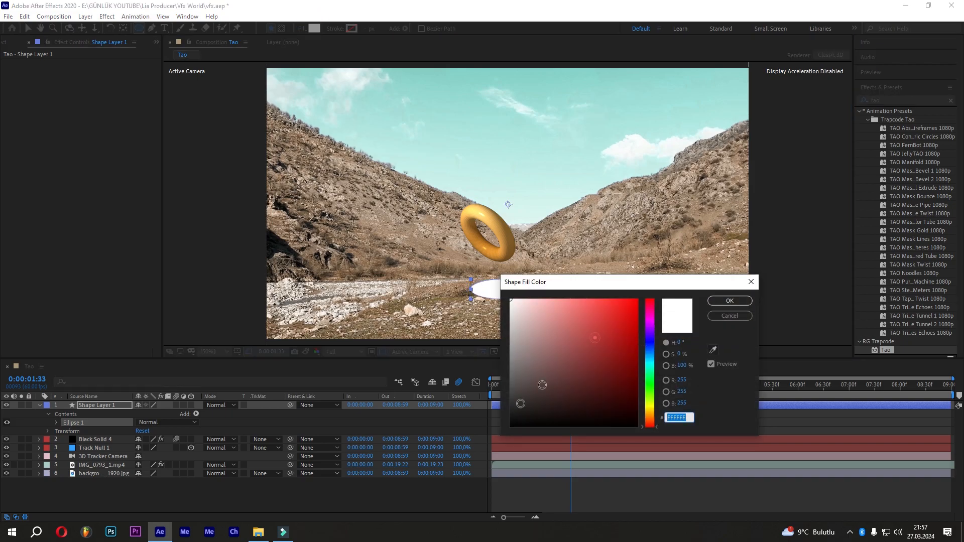
left_click_drag(542, 385, 507, 429)
left_click(730, 301)
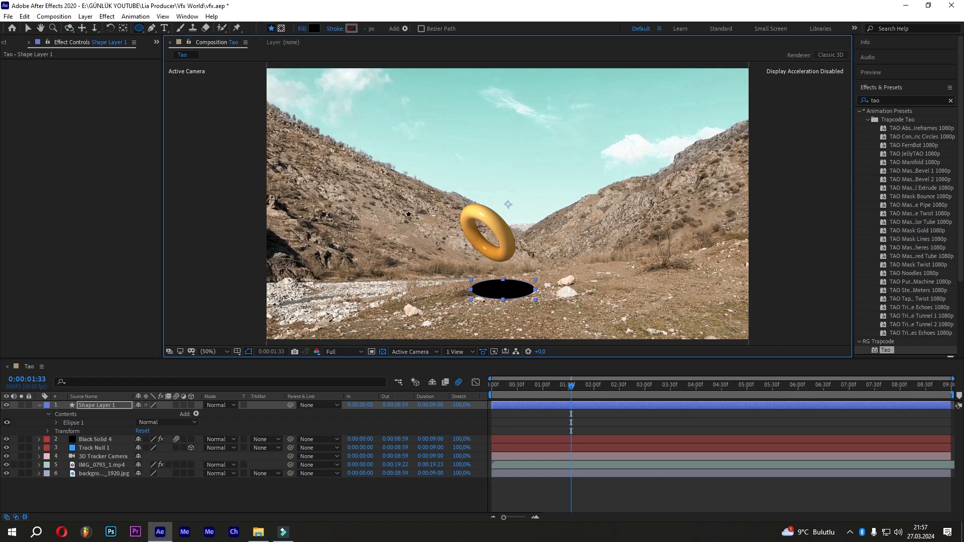
left_click(28, 29)
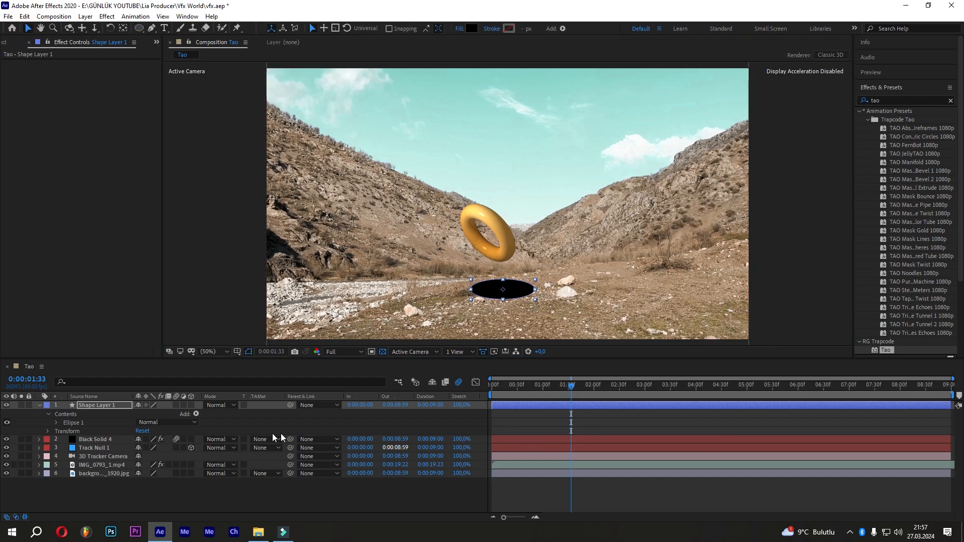
Make Shape Layer 1 a 3D layer, scale it to 433% and move the ellipse onto the ground below the ring
left_click(190, 405)
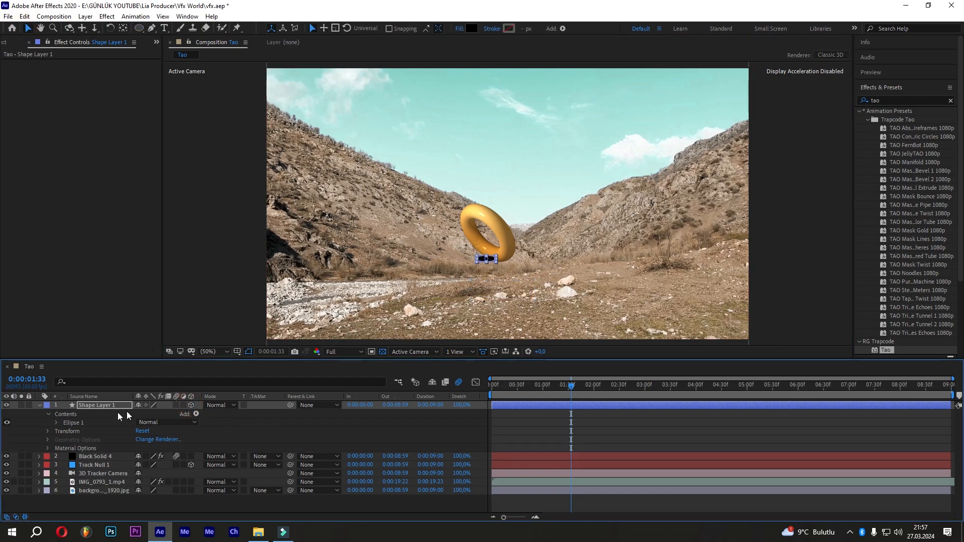
left_click(73, 430)
left_click(48, 431)
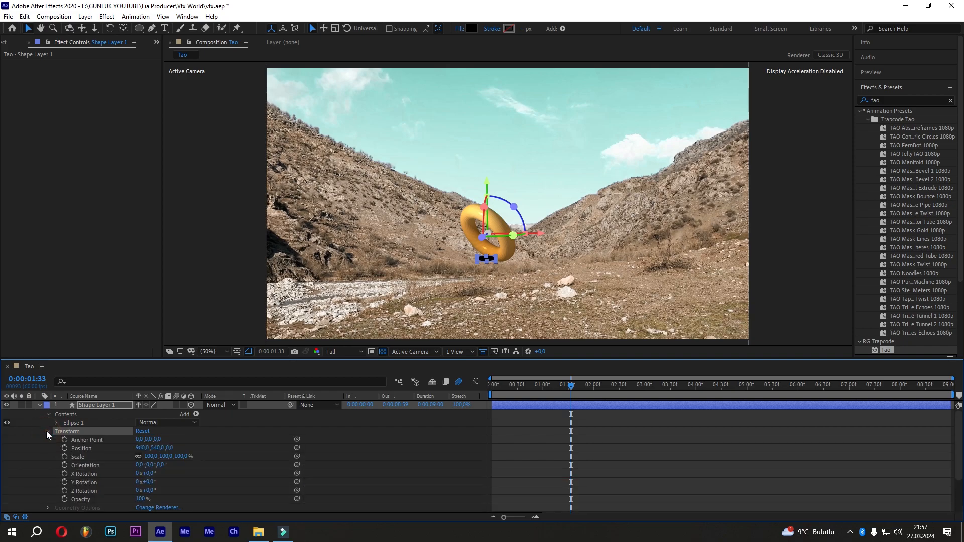
left_click(93, 457)
left_click_drag(155, 456, 311, 445)
left_click_drag(494, 337, 508, 282)
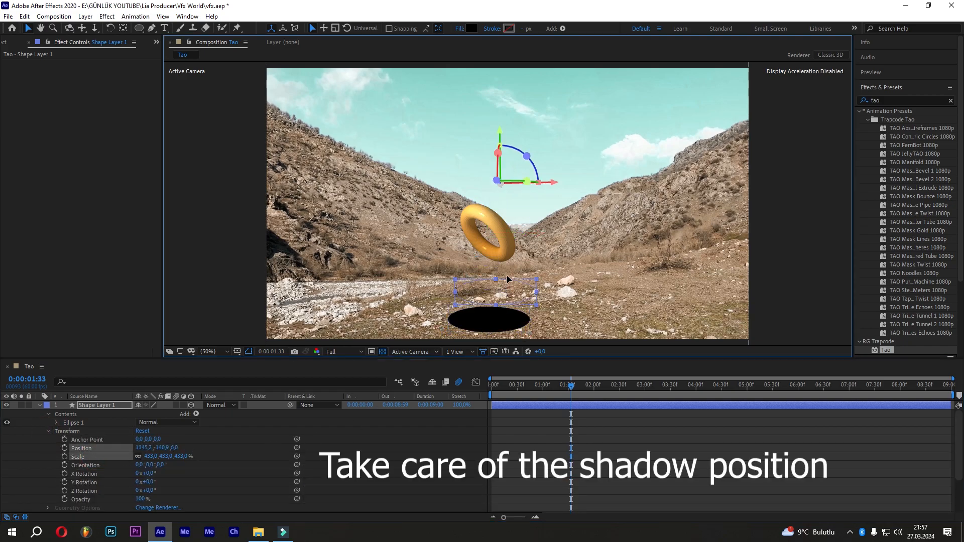
Set the ellipse layer's X orientation to 309° and its scale to 400%, placing it on the ground beneath the ring
left_click(151, 472)
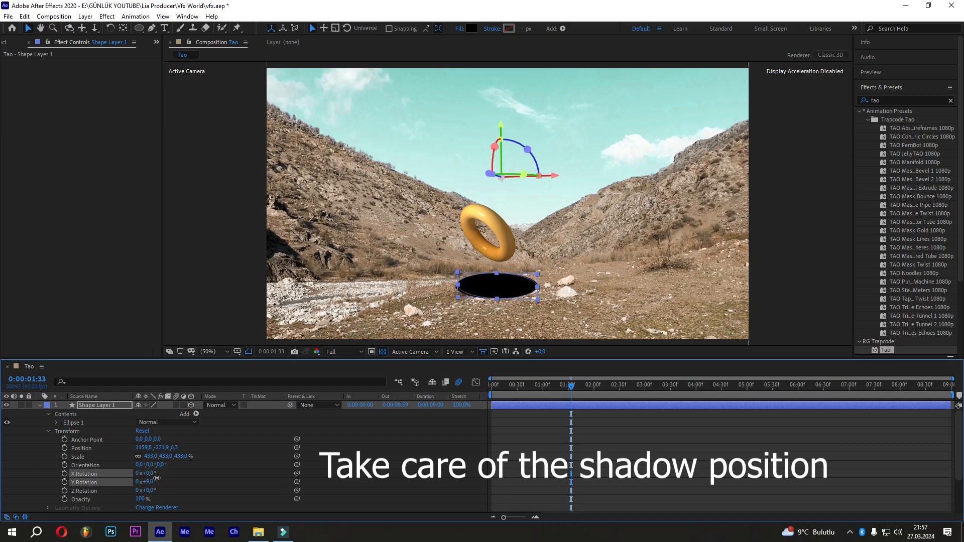
left_click_drag(138, 465, 120, 474)
left_click_drag(505, 259, 515, 289)
left_click(153, 457)
type("400")
key("Return")
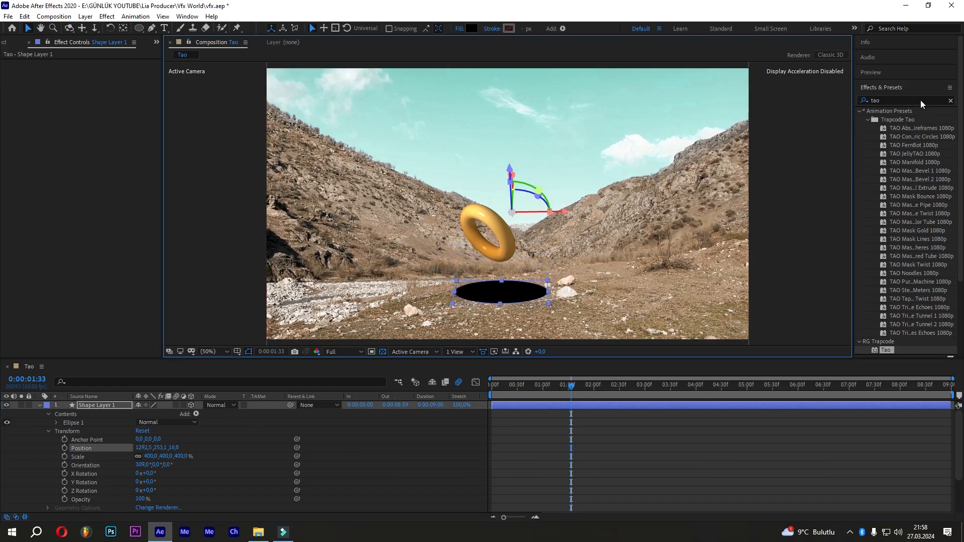
Find the Gaussian Blur effect and apply it to the black ellipse's Shape Layer 1
left_click(921, 98)
key("BackSpace")
key("BackSpace")
key("BackSpace")
type("gau")
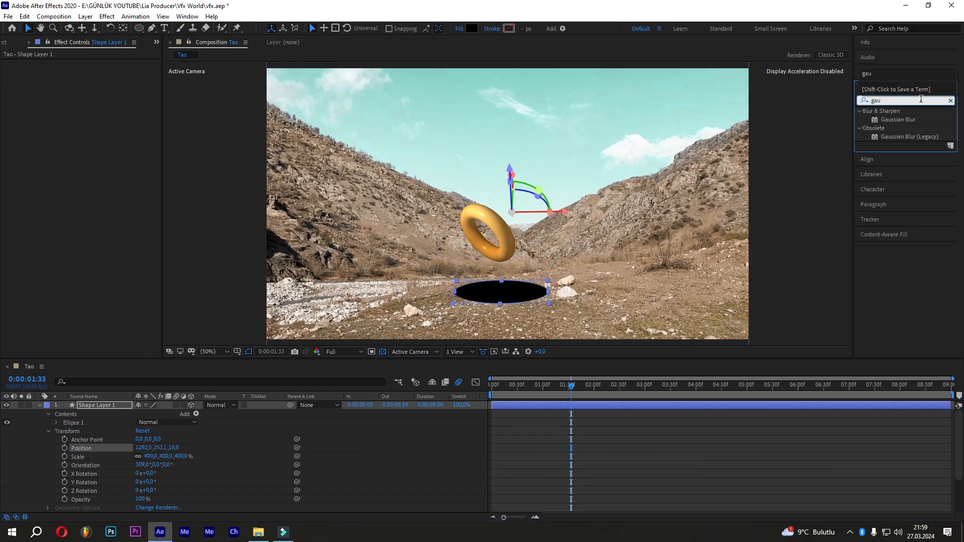
left_click_drag(908, 116, 513, 284)
Set the ellipse's Gaussian Blur Blurriness to 200 and the layer's scale to 350%
left_click(89, 107)
left_click(93, 73)
type("200")
key("Return")
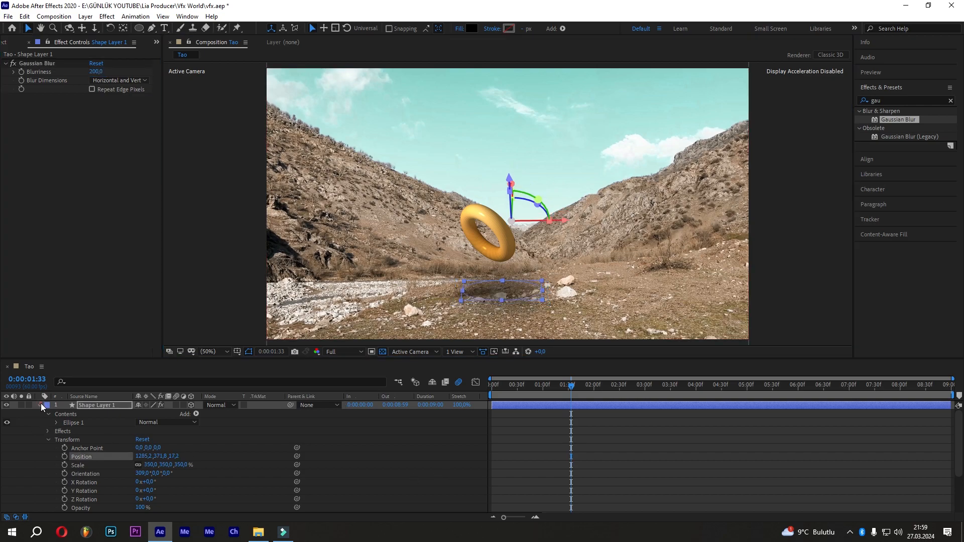
left_click(39, 406)
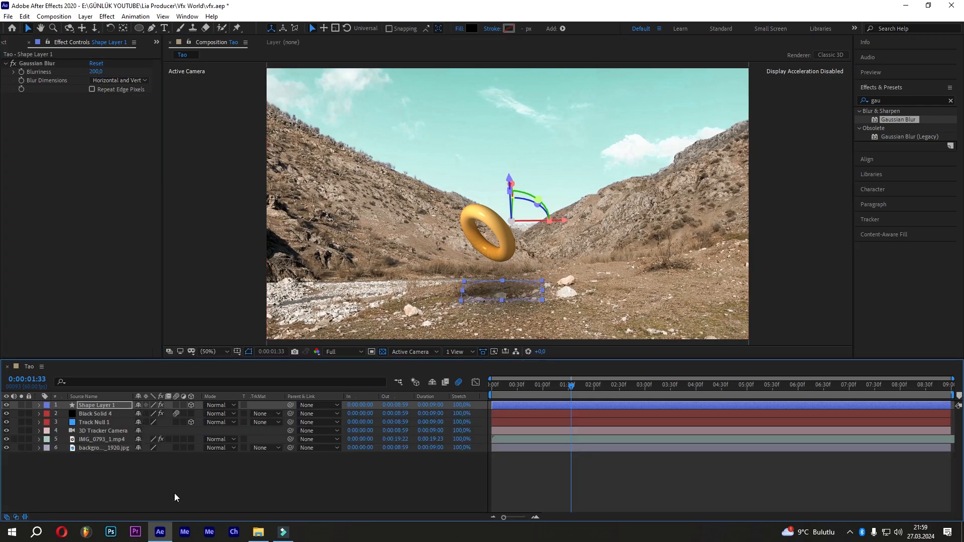
left_click(174, 500)
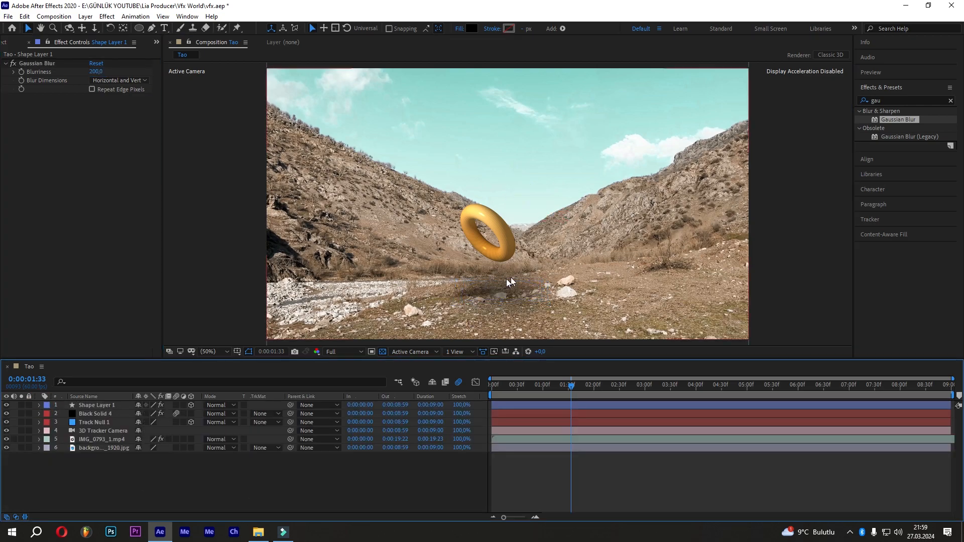
Reduce the shadow ellipse's Gaussian Blur Blurriness to 150
left_click(104, 141)
left_click(257, 475)
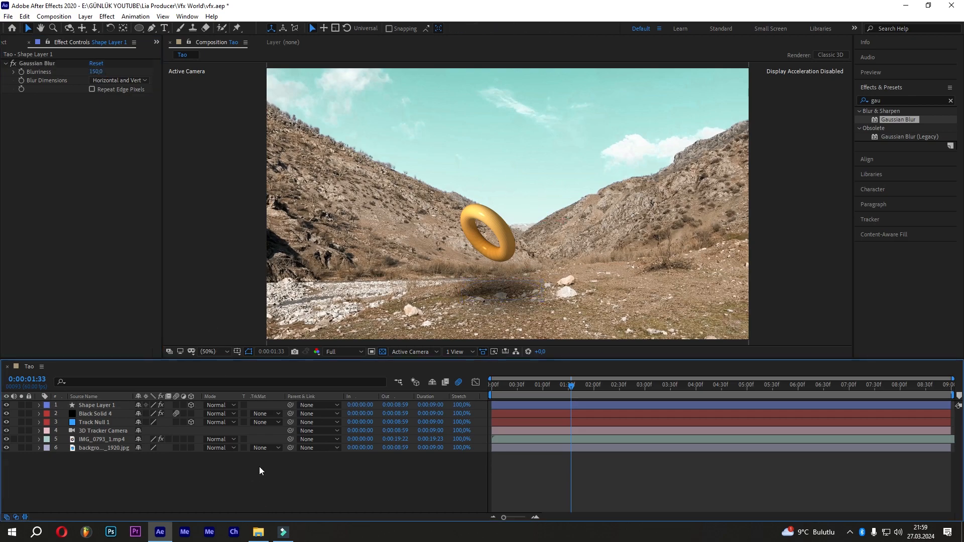
At 0:00:04:07, scale the shadow ellipse to 250% and reposition it on the ground directly under the ring
left_click_drag(575, 388, 707, 455)
left_click(96, 405)
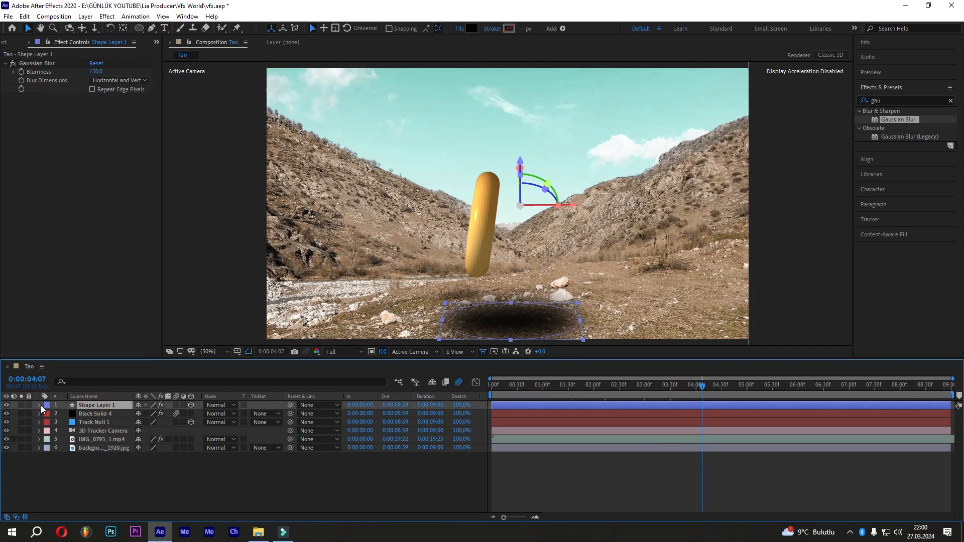
left_click(39, 406)
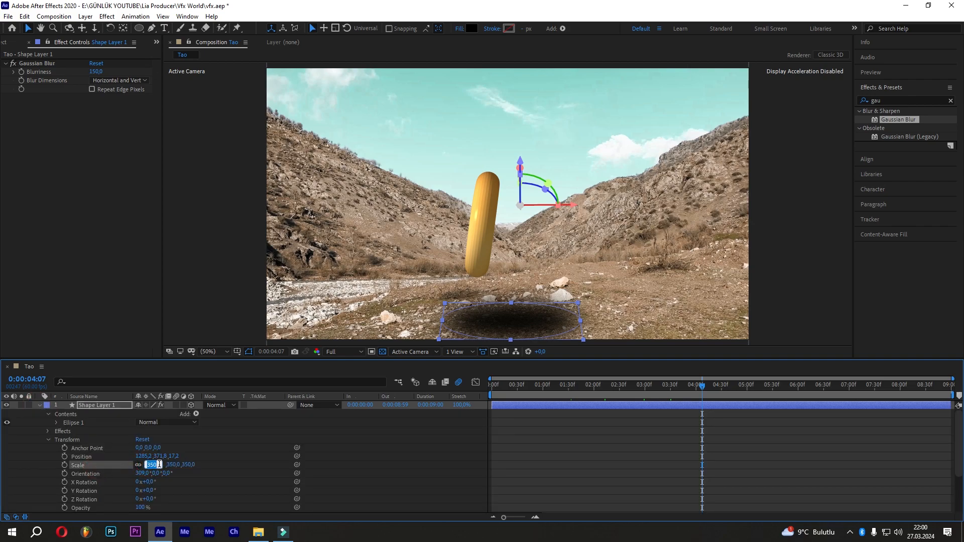
type("200")
key("Return")
type("250")
key("Return")
left_click_drag(527, 278, 492, 309)
left_click(89, 207)
left_click(2, 385)
left_click(39, 404)
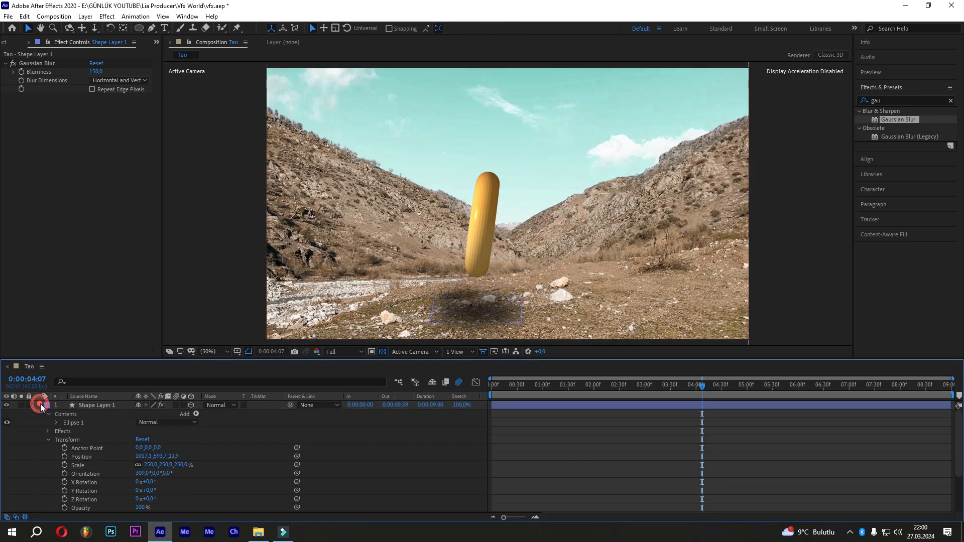
Raise the shadow's Gaussian Blur Blurriness to 200 at 0:00:04:07
left_click(65, 301)
left_click(96, 72)
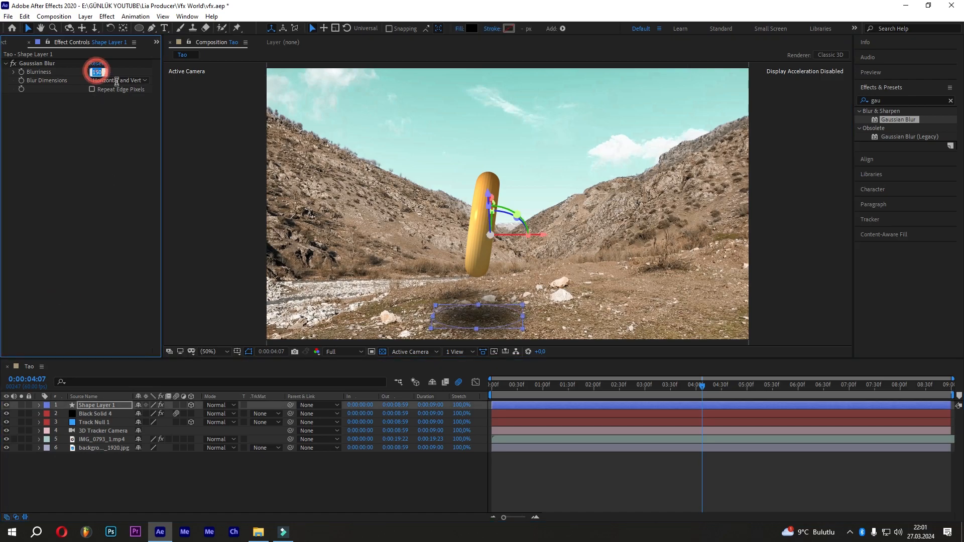
type("200")
key("Return")
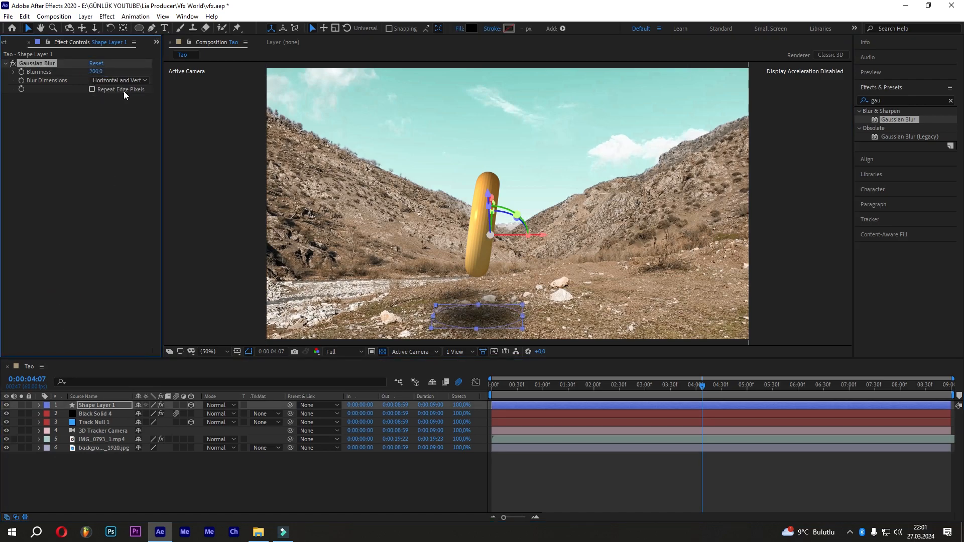
left_click(414, 481)
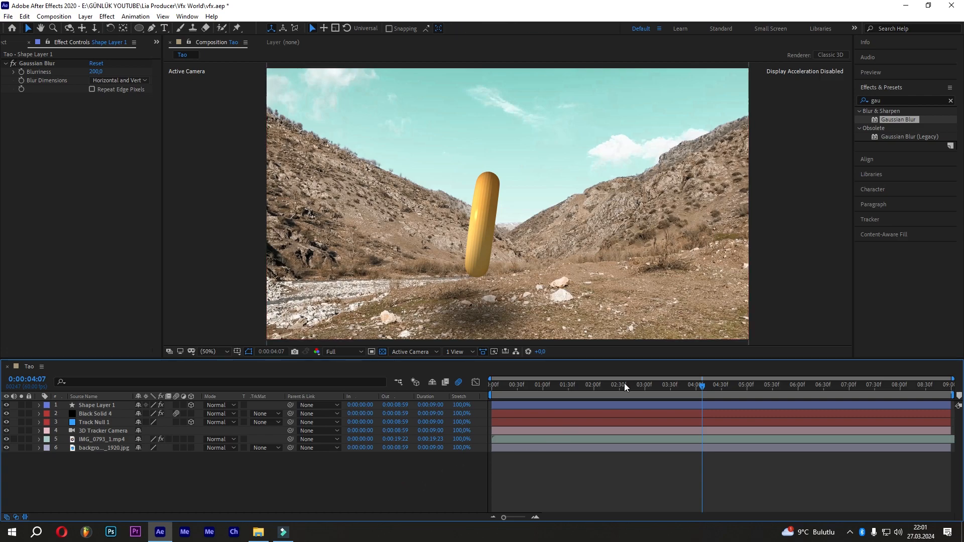
Move to 0:00:02:35 and set the shadow's Gaussian Blur Blurriness to 170
left_click(611, 386)
left_click_drag(611, 386, 624, 387)
left_click(100, 72)
type("170")
key("Return")
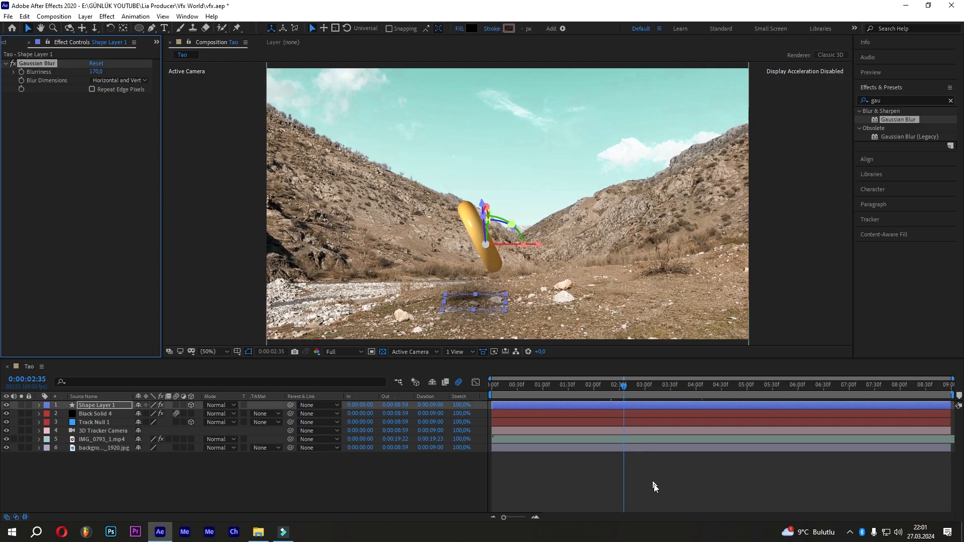
left_click(654, 485)
Shift the shadow ellipse slightly to the right beneath the ring
left_click(485, 301)
left_click_drag(486, 301, 493, 301)
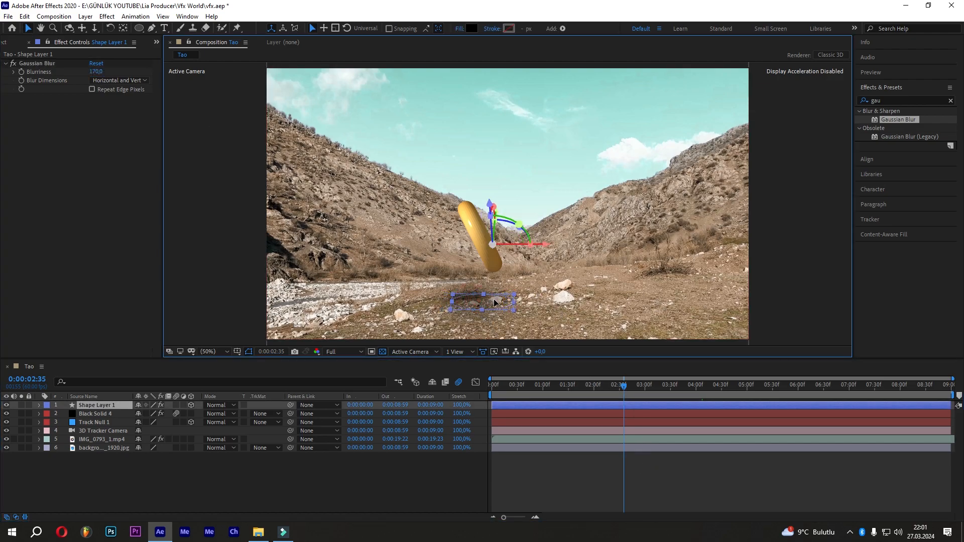
Play back the composite, check the ring and its shadow at several frames, and move to 0:00:02:15
left_click(557, 489)
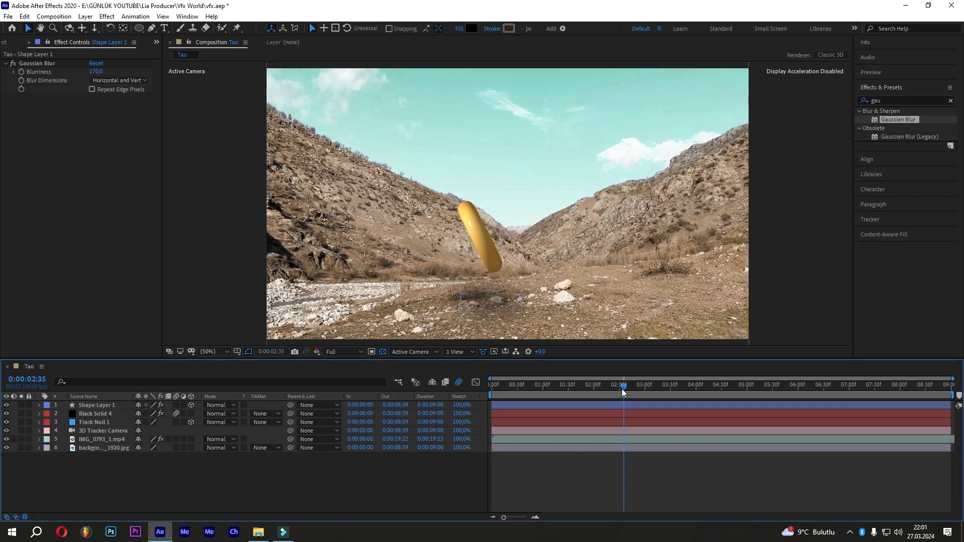
key("space")
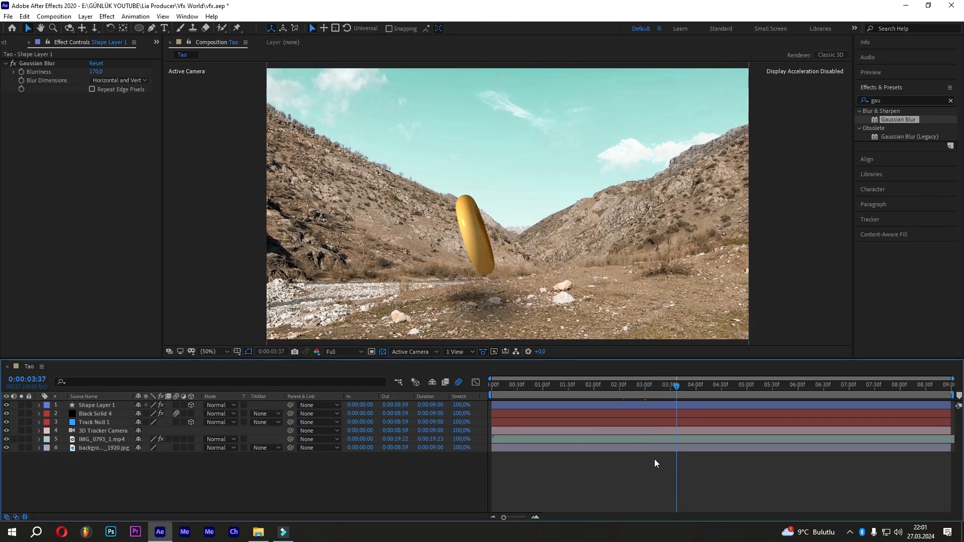
left_click(737, 386)
left_click(650, 387)
left_click(674, 387)
left_click(607, 388)
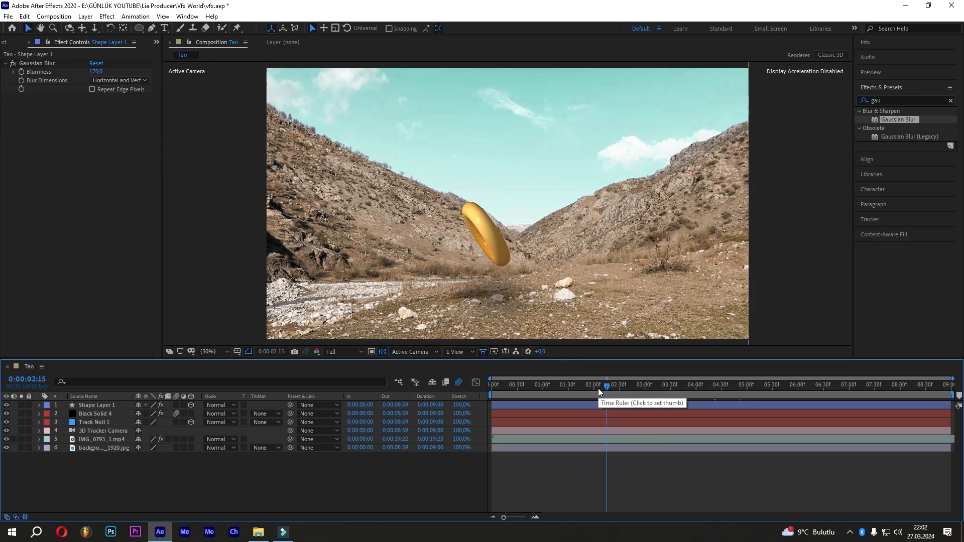
View the composition at 100% and add an Outer Glow layer style to the Black Solid 4 ring layer
left_click(215, 351)
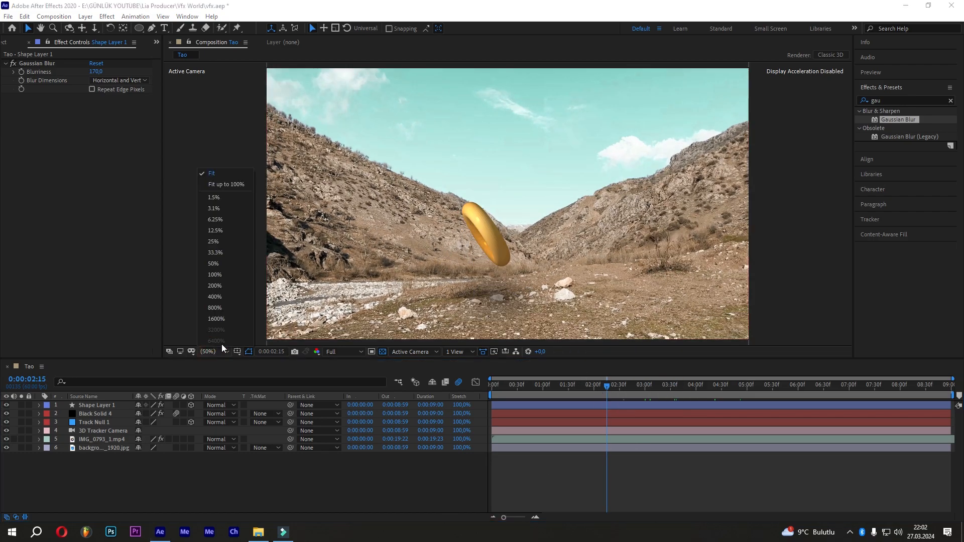
left_click(220, 273)
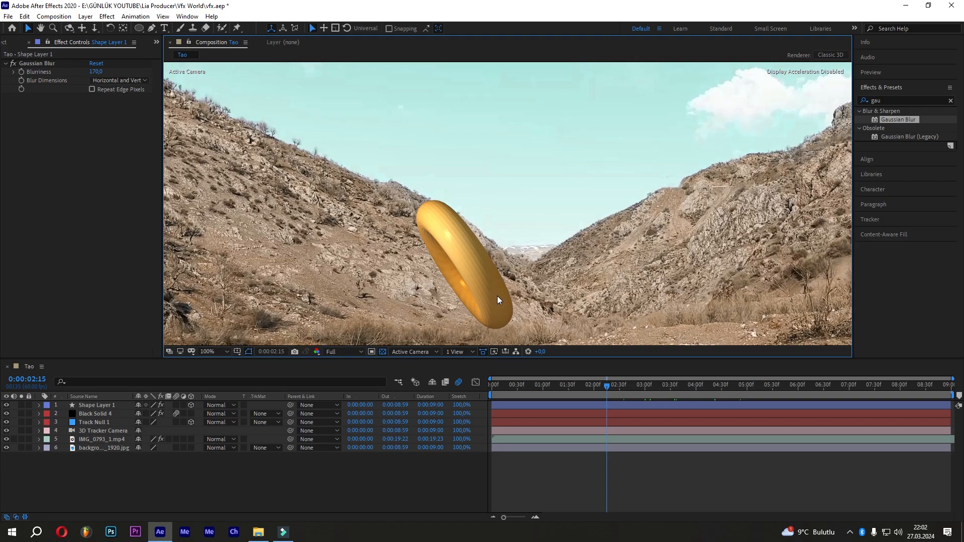
scroll(492, 304, "down", 3)
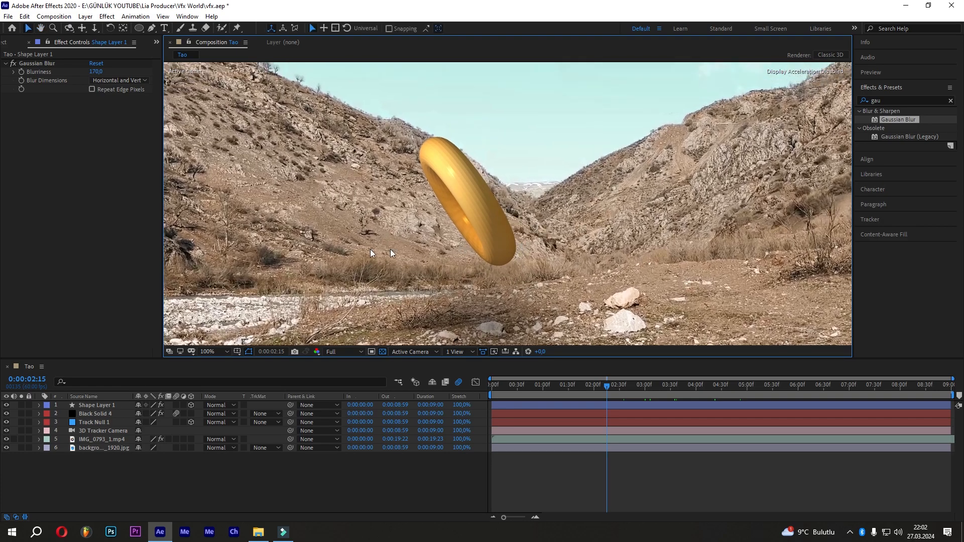
left_click(110, 411)
right_click(109, 411)
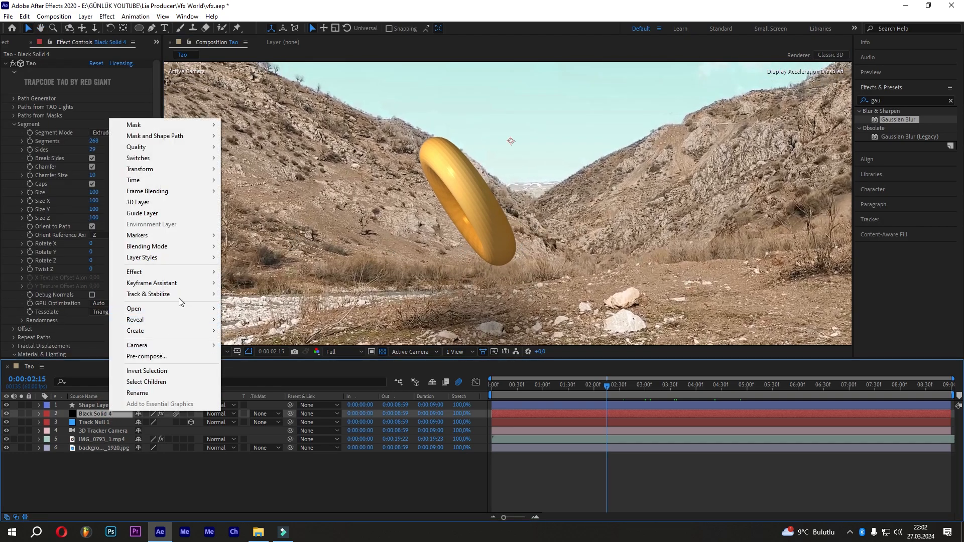
mouse_move(182, 264)
left_click(276, 316)
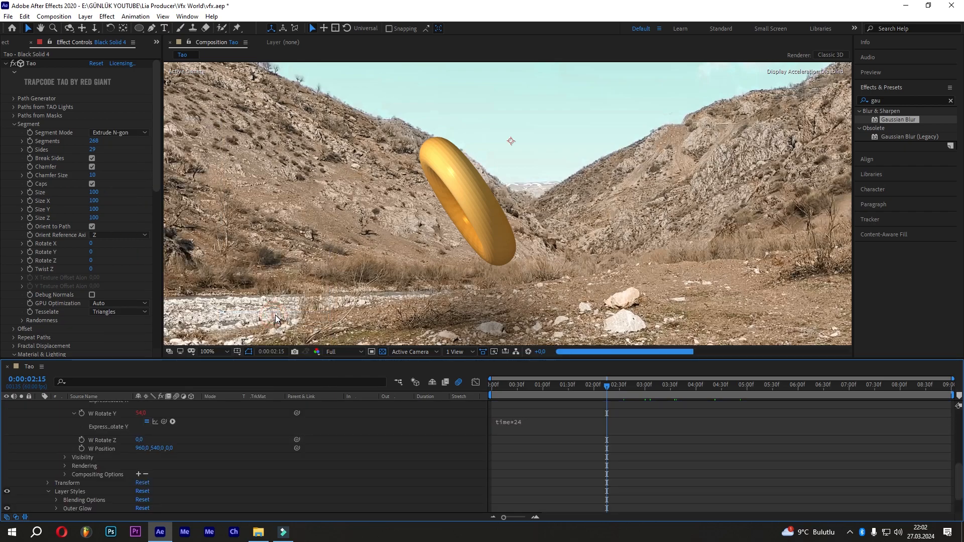
Set the ring's Outer Glow color to F89922 and its size to 70
scroll(88, 437, "up", 4)
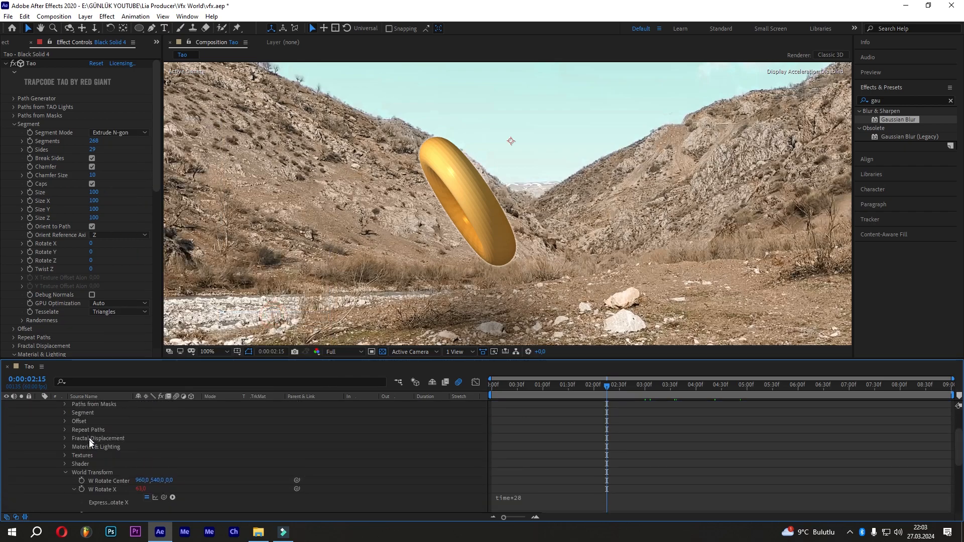
scroll(78, 447, "up", 3)
left_click(48, 422)
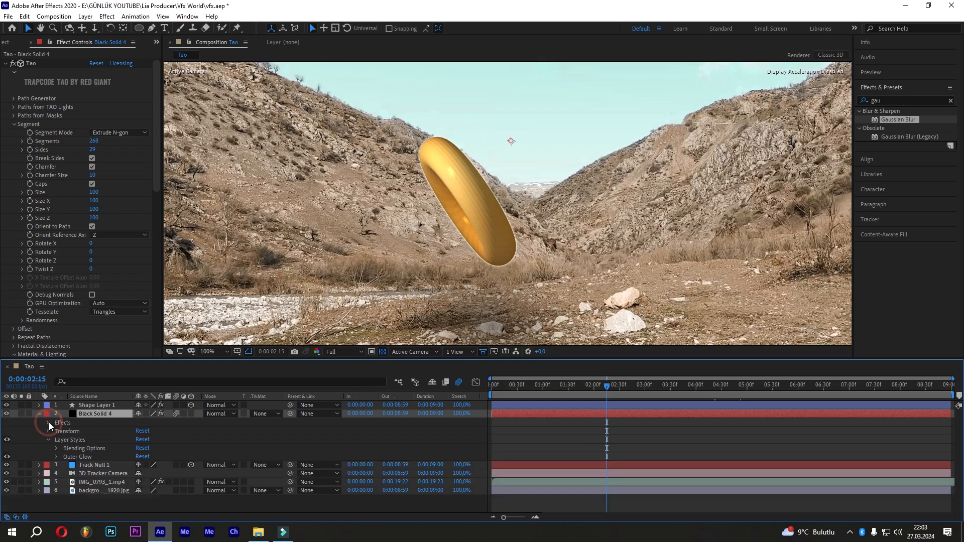
left_click(77, 457)
left_click(56, 457)
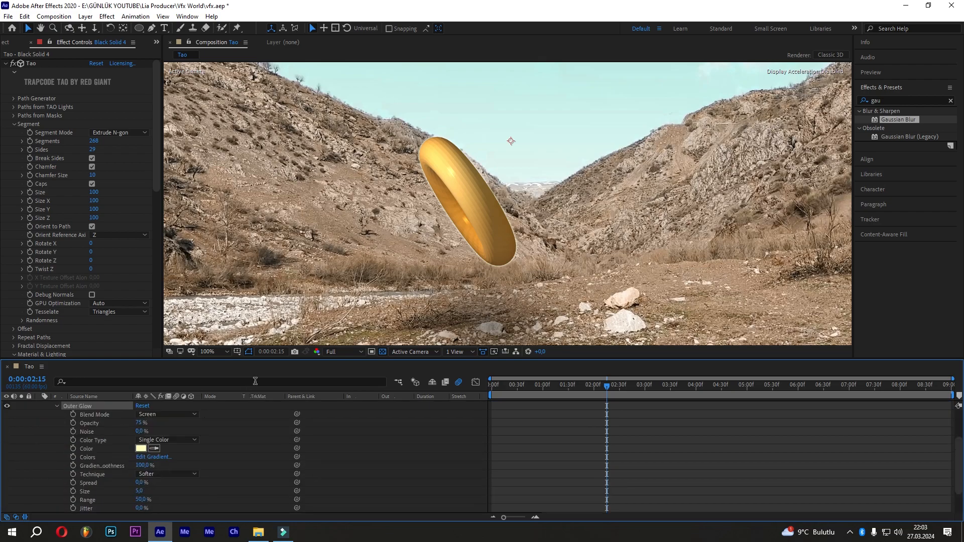
left_click_drag(270, 360, 272, 333)
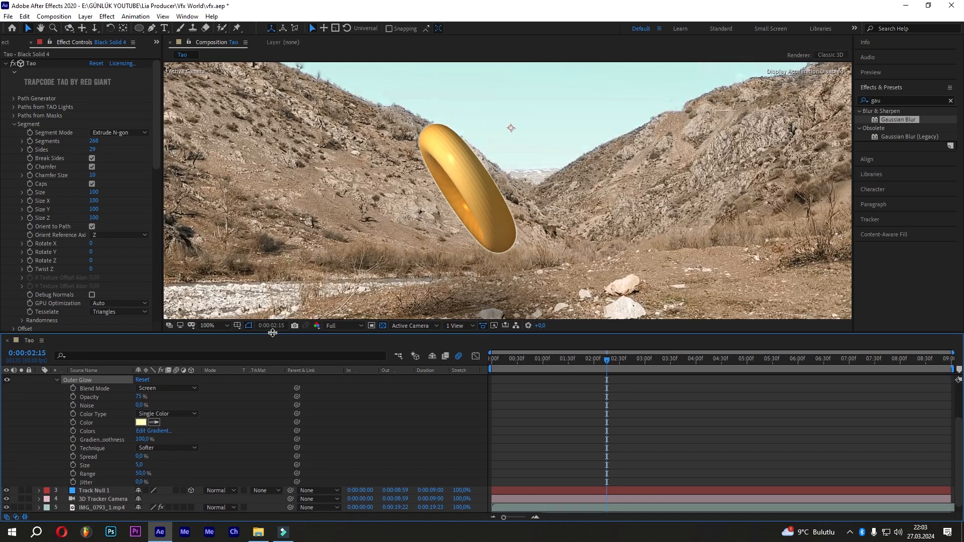
left_click(142, 423)
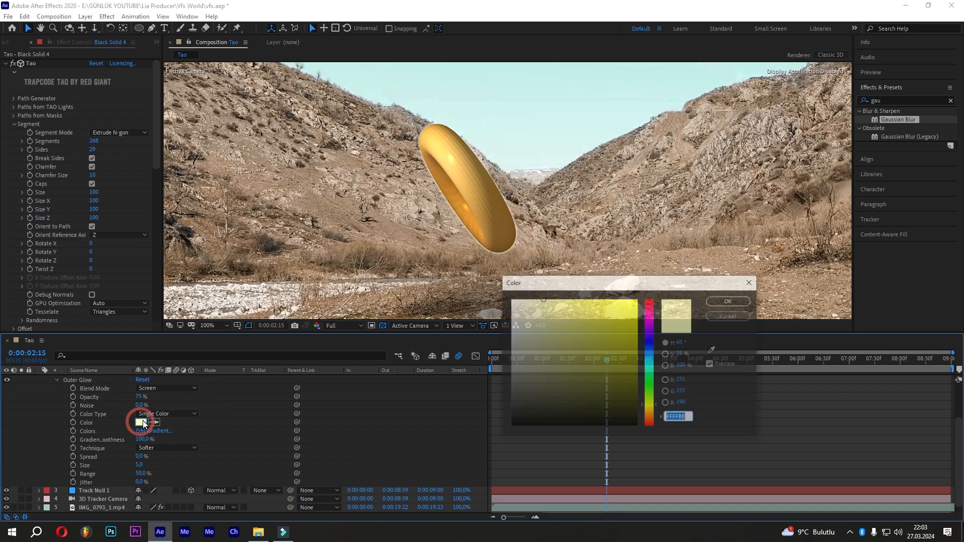
type("F89922")
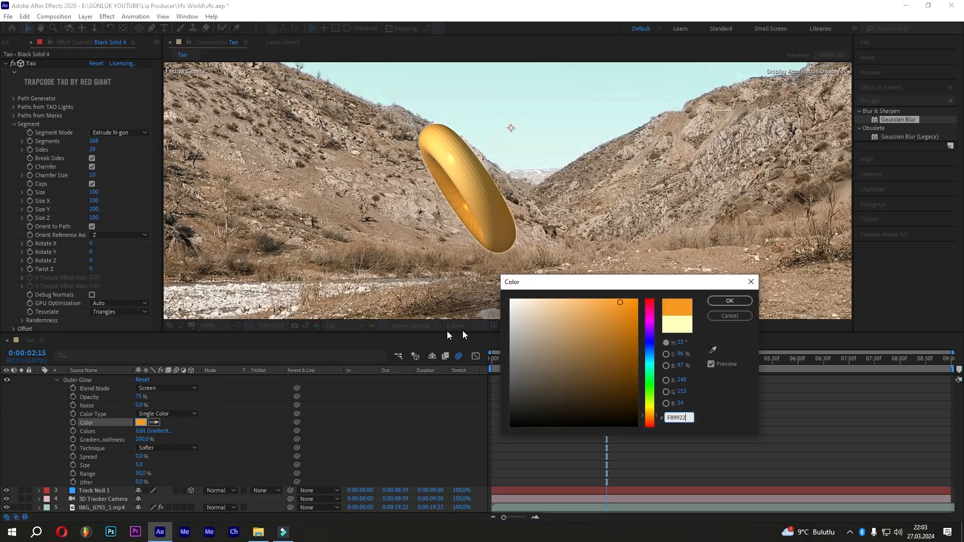
left_click(739, 303)
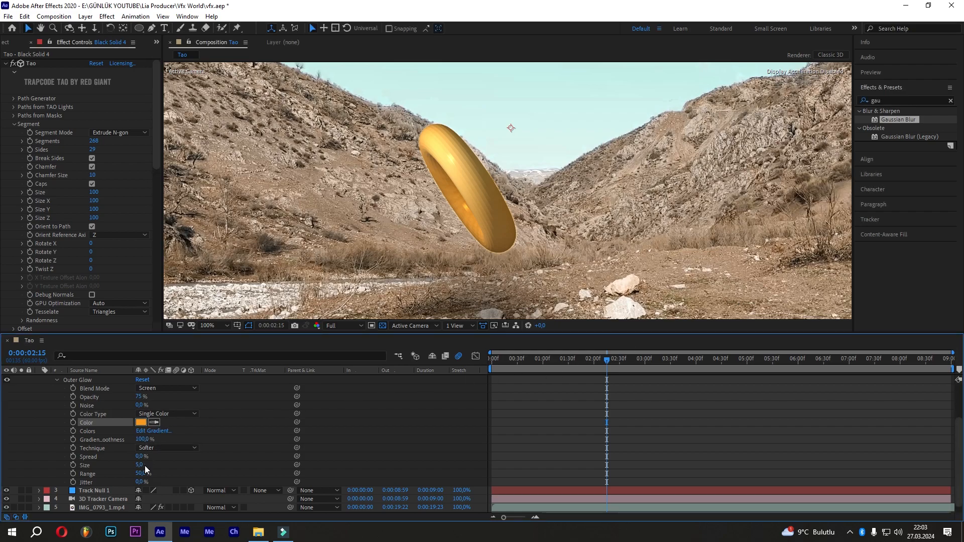
key("Return")
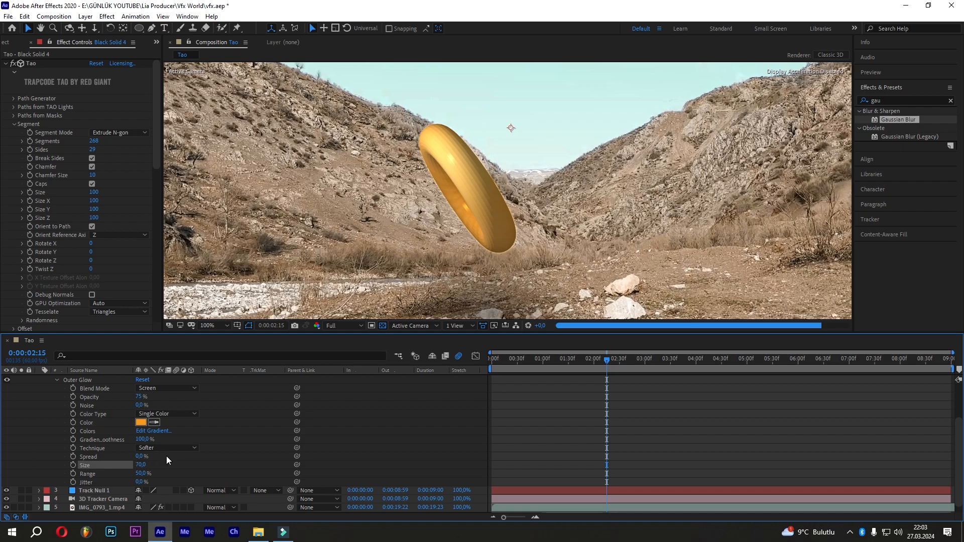
Add an Inner Glow layer style to the Black Solid 4 ring layer
scroll(168, 456, "up", 3)
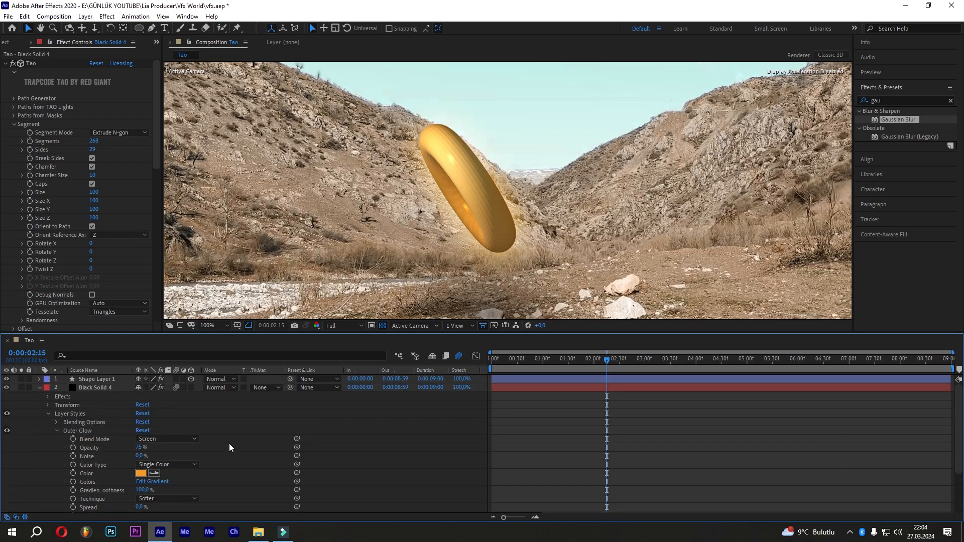
left_click(107, 390)
right_click(108, 392)
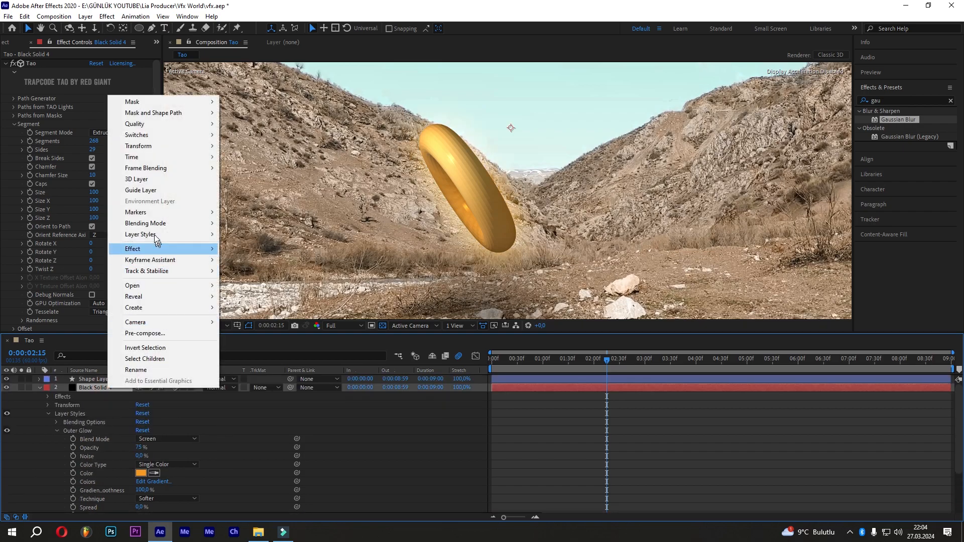
mouse_move(185, 235)
left_click(276, 306)
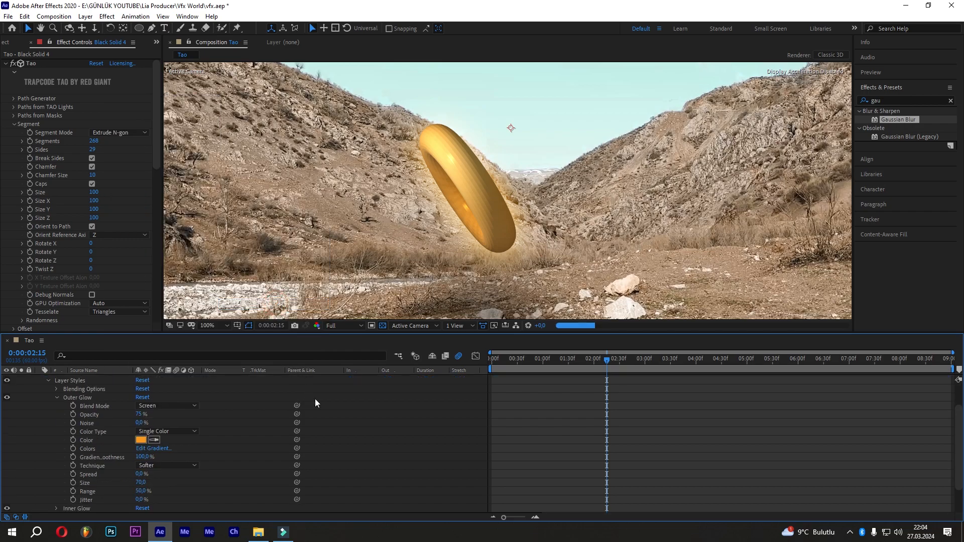
Set the ring's Inner Glow blend mode to Overlay and its color to white, FFFFFF
scroll(242, 471, "down", 4)
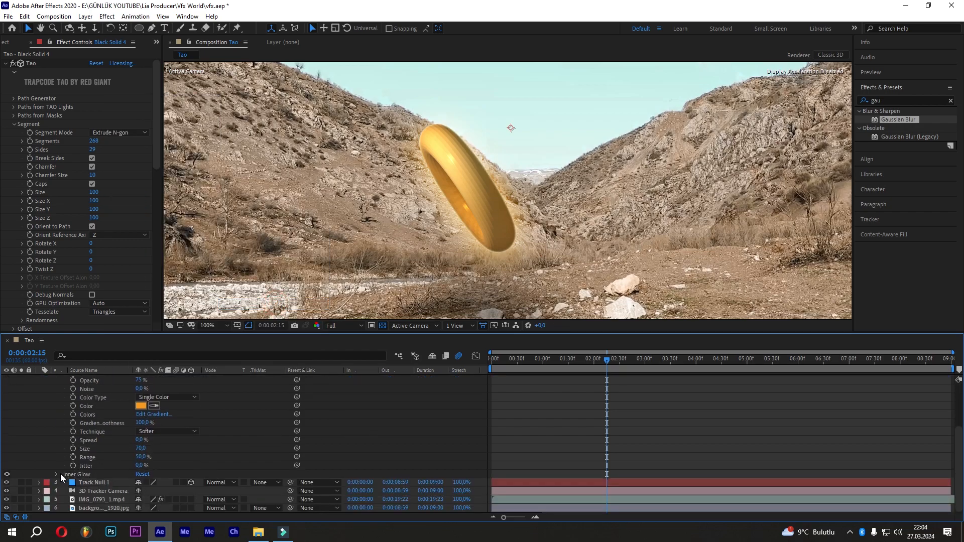
left_click(57, 474)
left_click(158, 405)
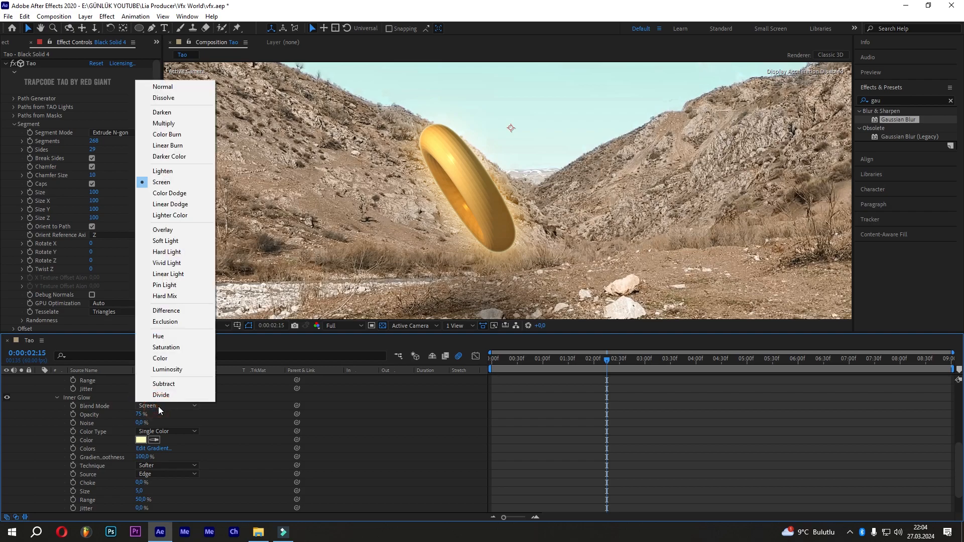
left_click(163, 229)
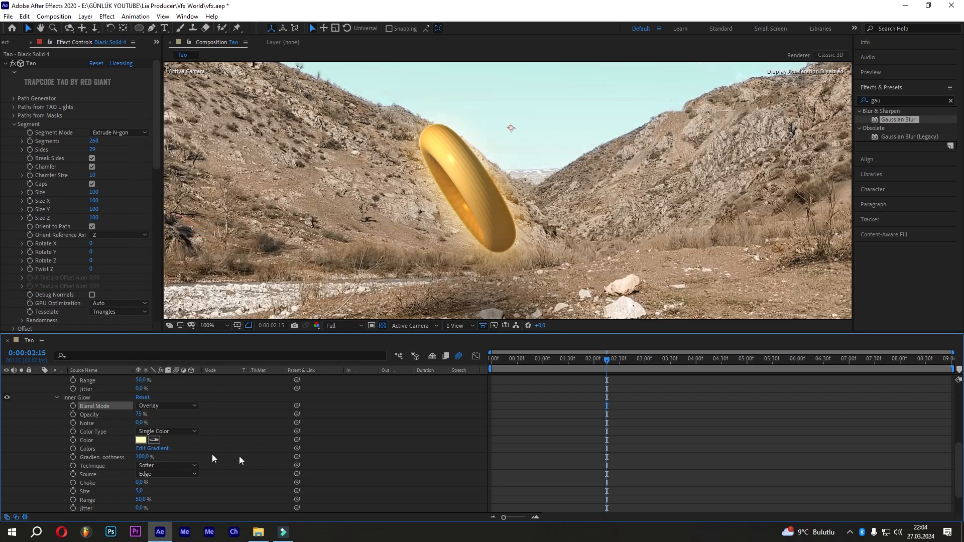
left_click(141, 440)
left_click_drag(550, 352, 512, 300)
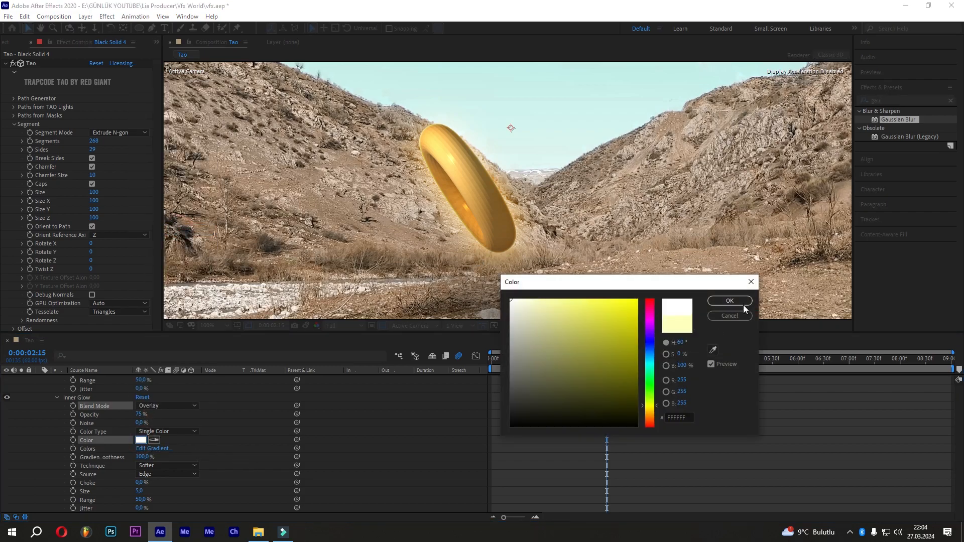
left_click(743, 305)
Set the Inner Glow opacity to 30% and size to 10, and collapse the settings of both glows
left_click(139, 415)
type("30")
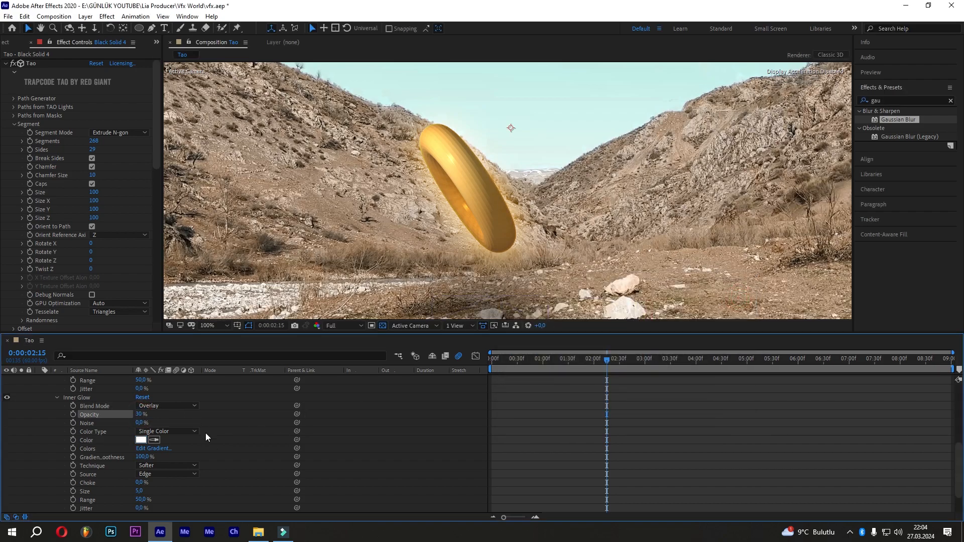
left_click(139, 491)
type("10")
key("Return")
scroll(156, 493, "down", 2)
scroll(105, 433, "up", 6)
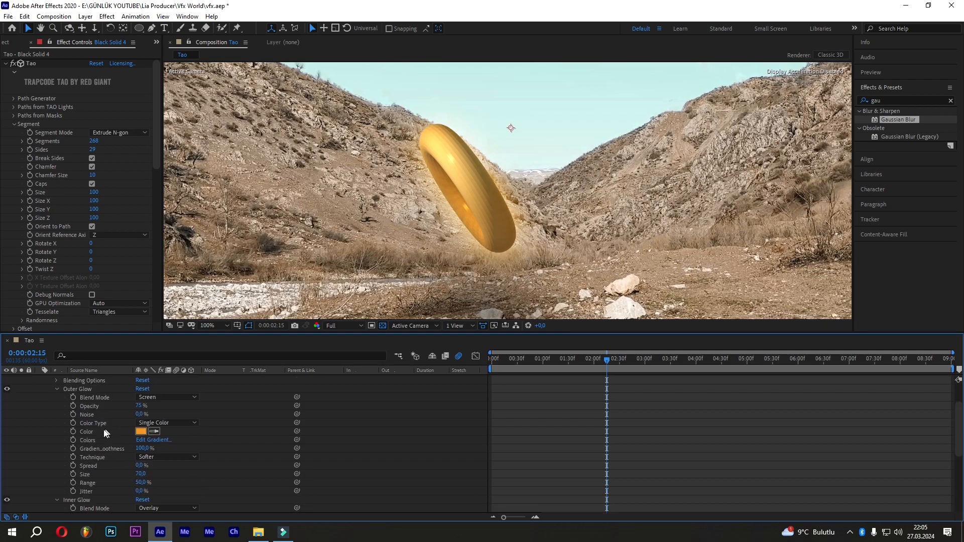
left_click(57, 390)
left_click(57, 399)
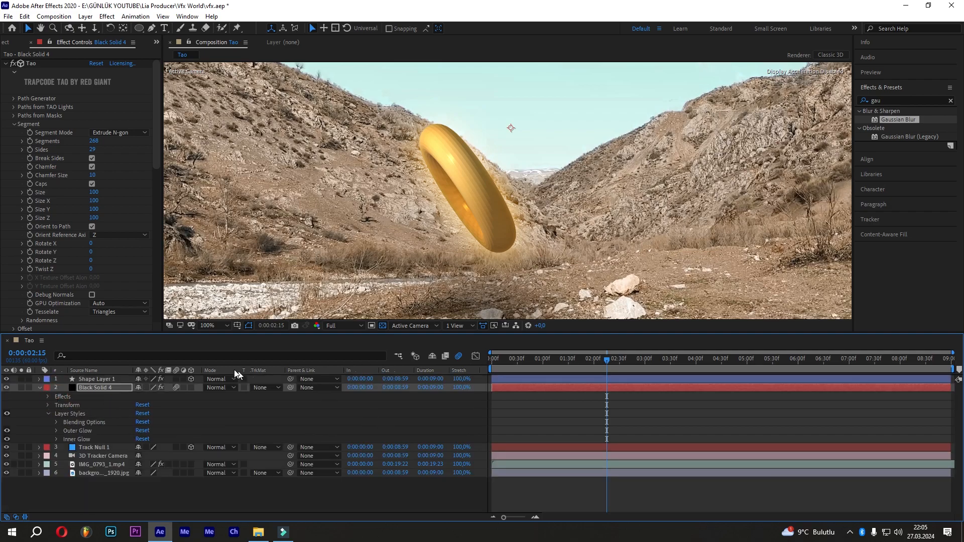
Fit the whole frame in view, compare the ring with its layer styles off and on, and collapse the layer
left_click(215, 326)
left_click(216, 467)
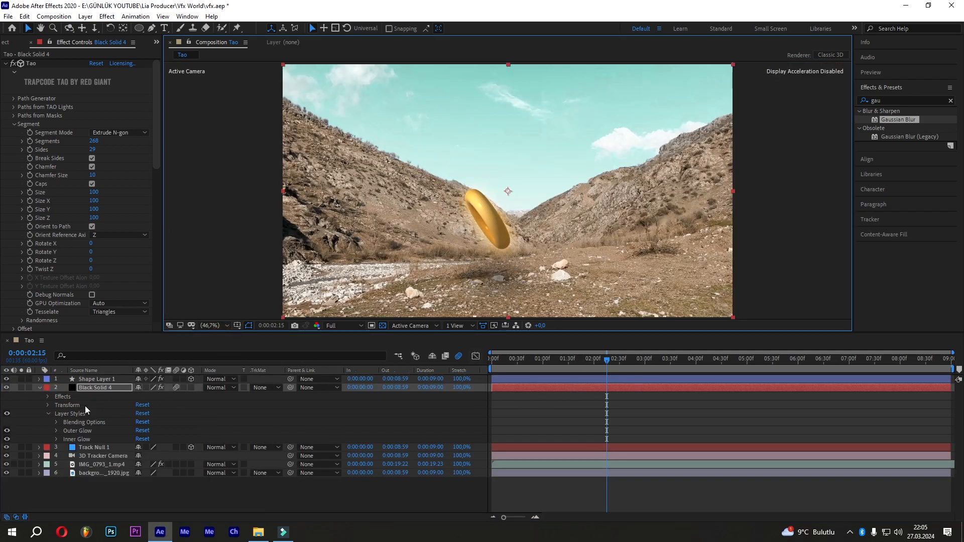
left_click(7, 414)
left_click(7, 414)
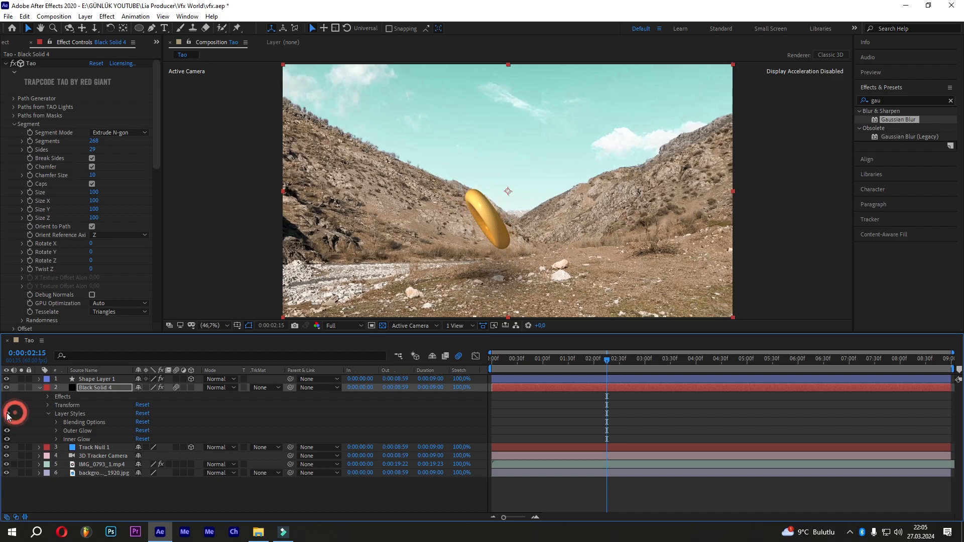
left_click(39, 387)
left_click(303, 454)
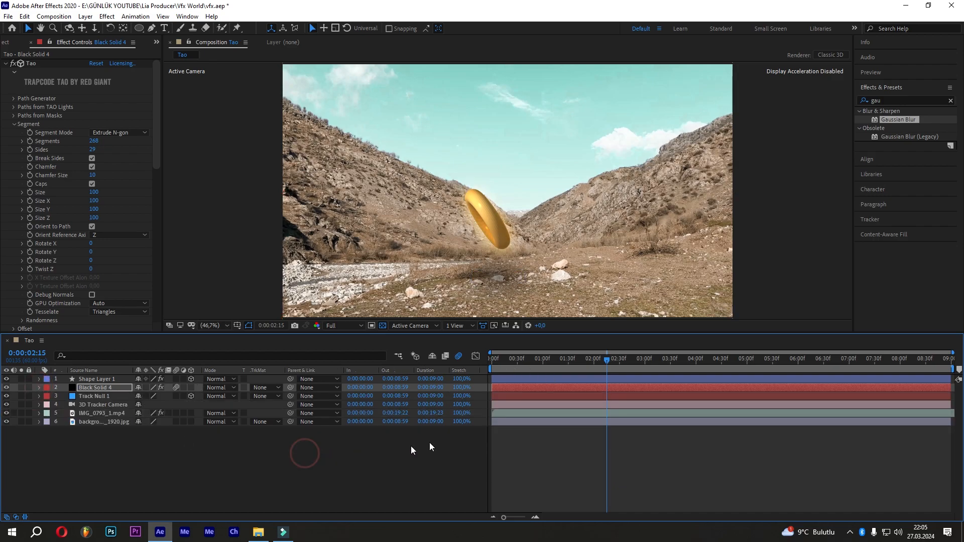
Preview the glowing ring in motion and bring up the project's footage list
key("space")
key("space")
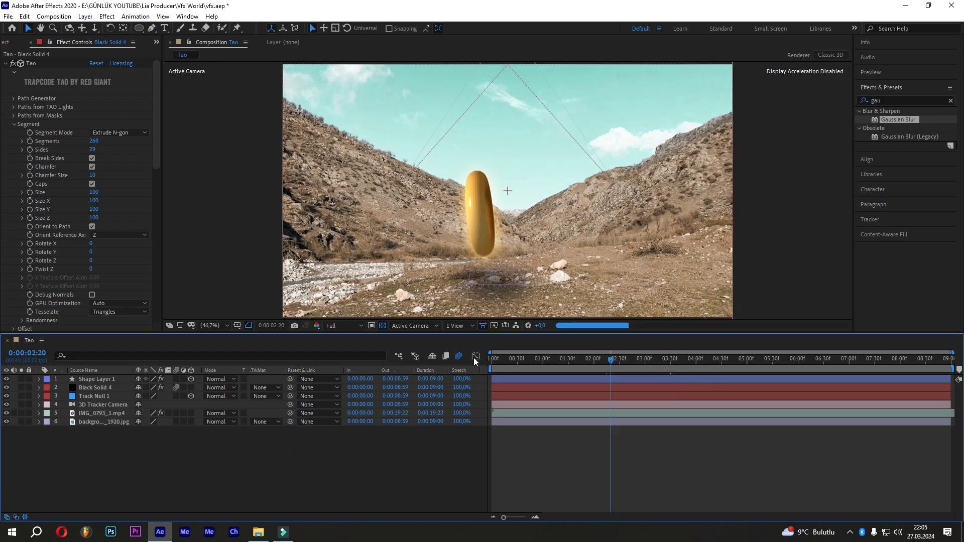
left_click(6, 42)
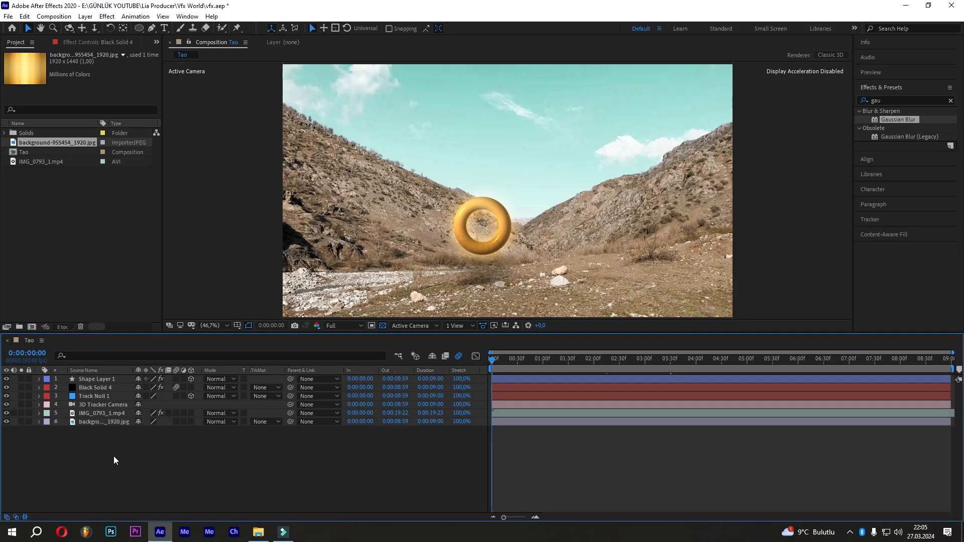